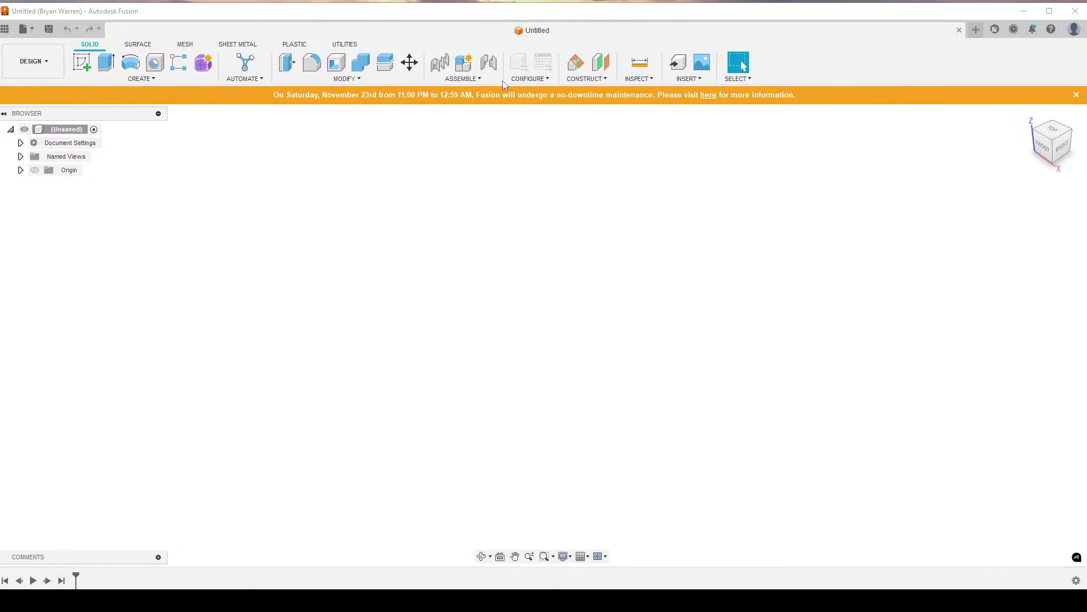
# Create a new component from the Assemble menu and name it Scan
pyautogui.click(463, 78)
pyautogui.click(481, 89)
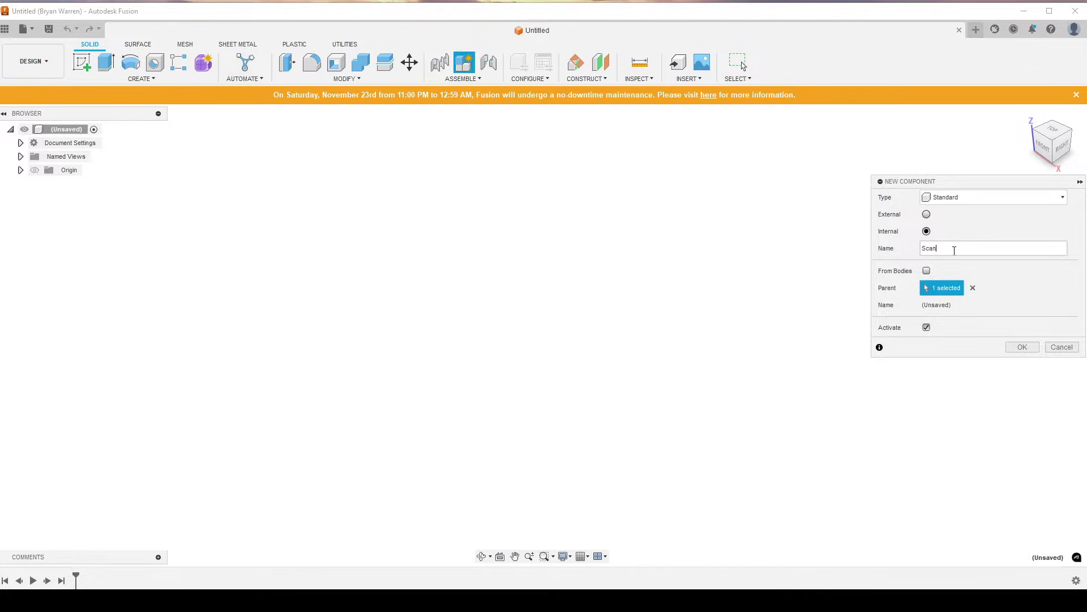
pyautogui.press('Return')
pyautogui.click(186, 45)
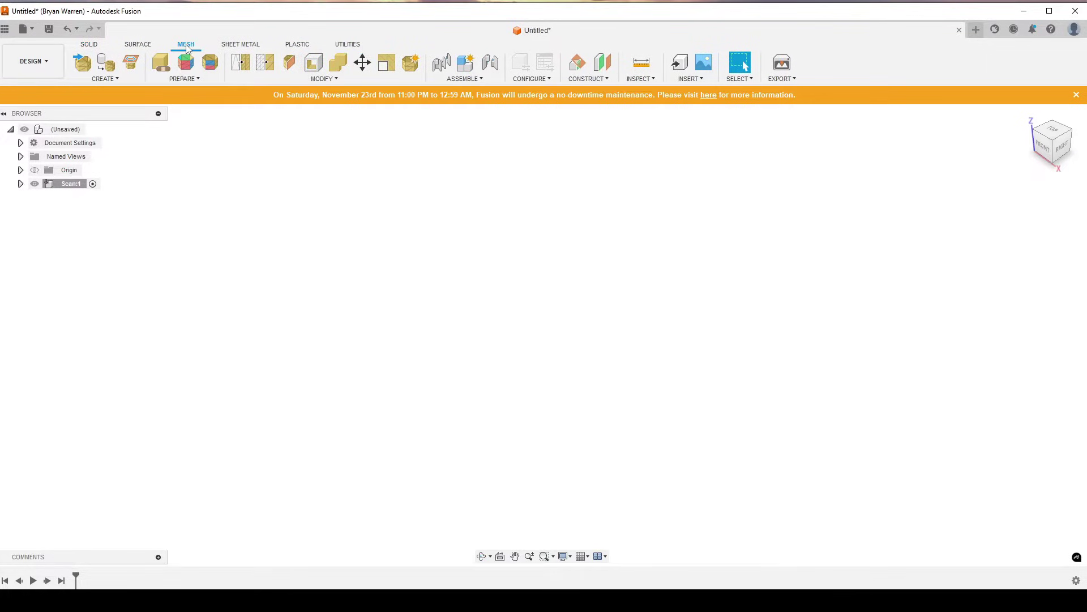
# Insert the scanned plate mesh file from the computer, keeping Inch as the unit type
pyautogui.click(113, 79)
pyautogui.click(111, 85)
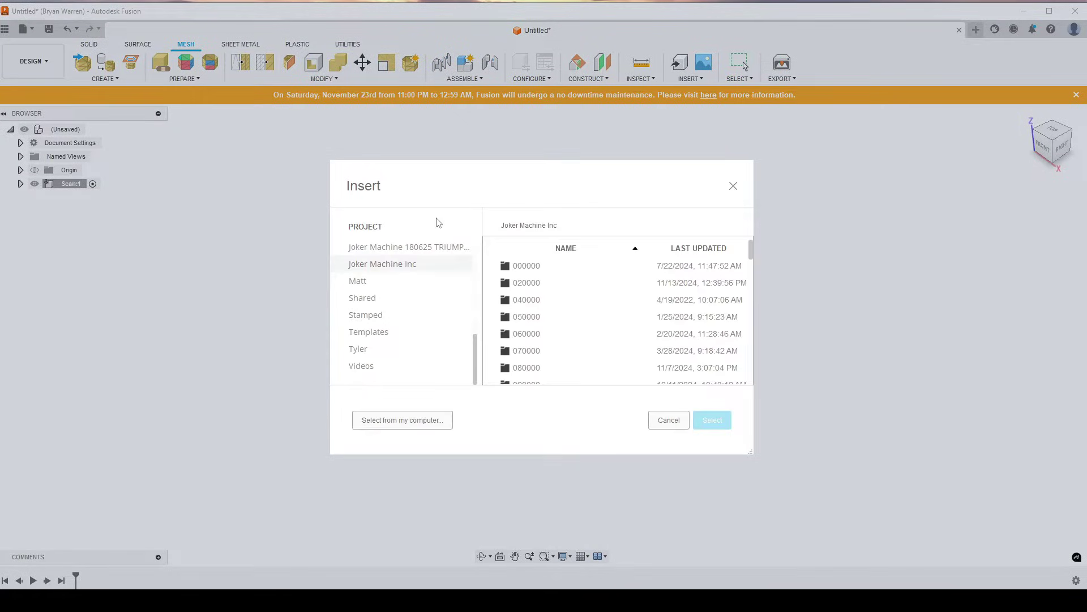
pyautogui.click(422, 420)
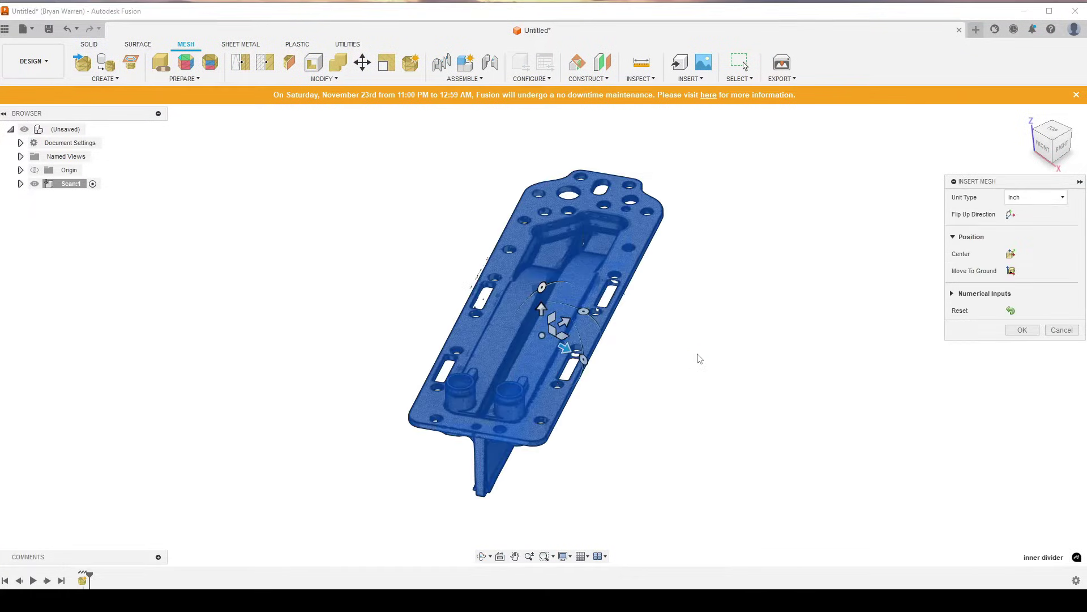
pyautogui.click(1040, 199)
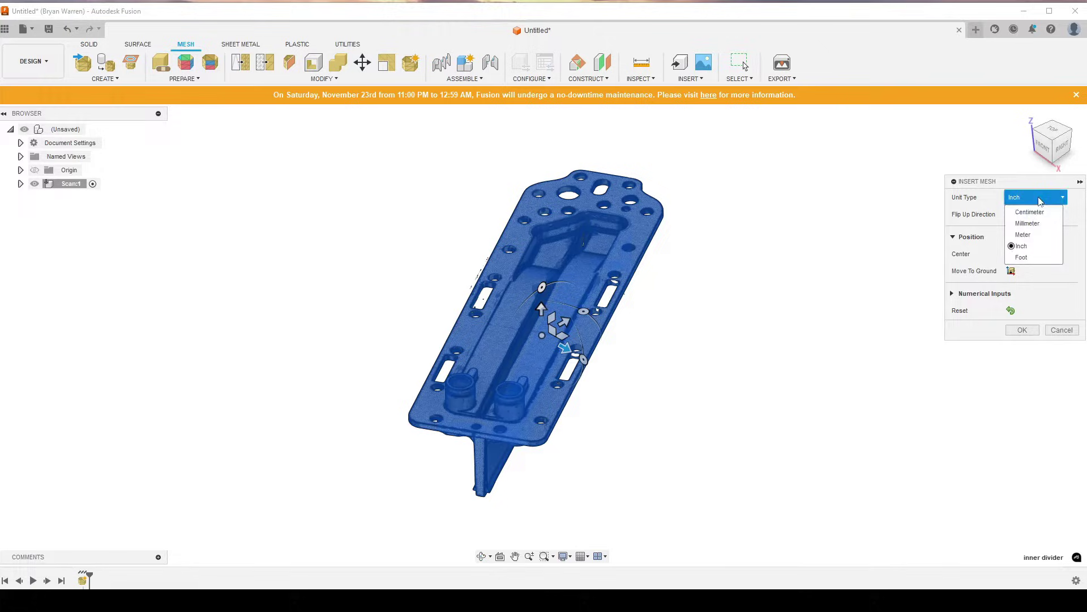
pyautogui.click(1040, 201)
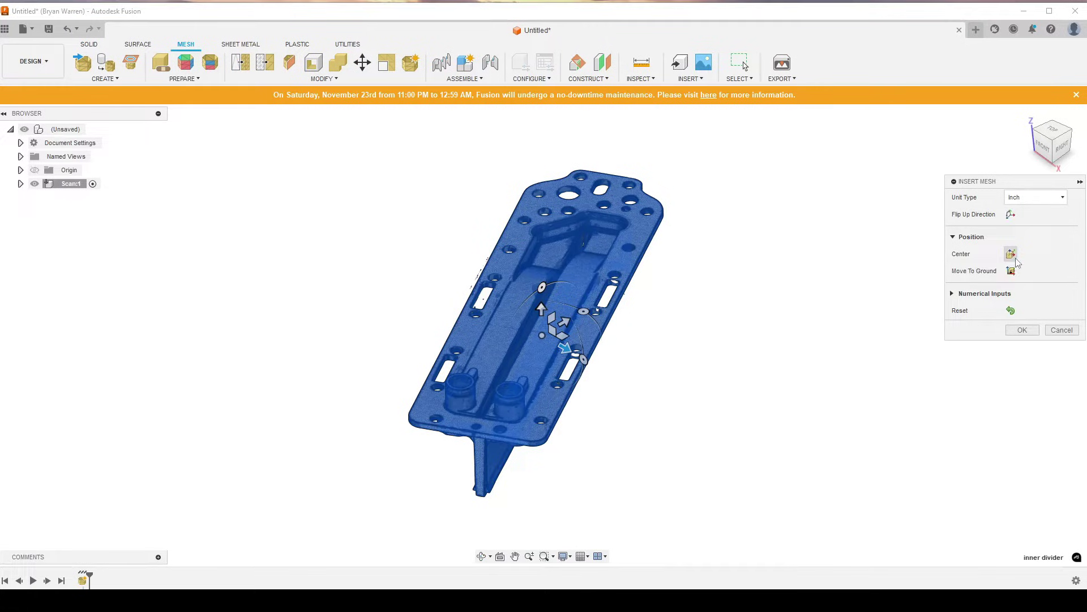
pyautogui.click(1014, 332)
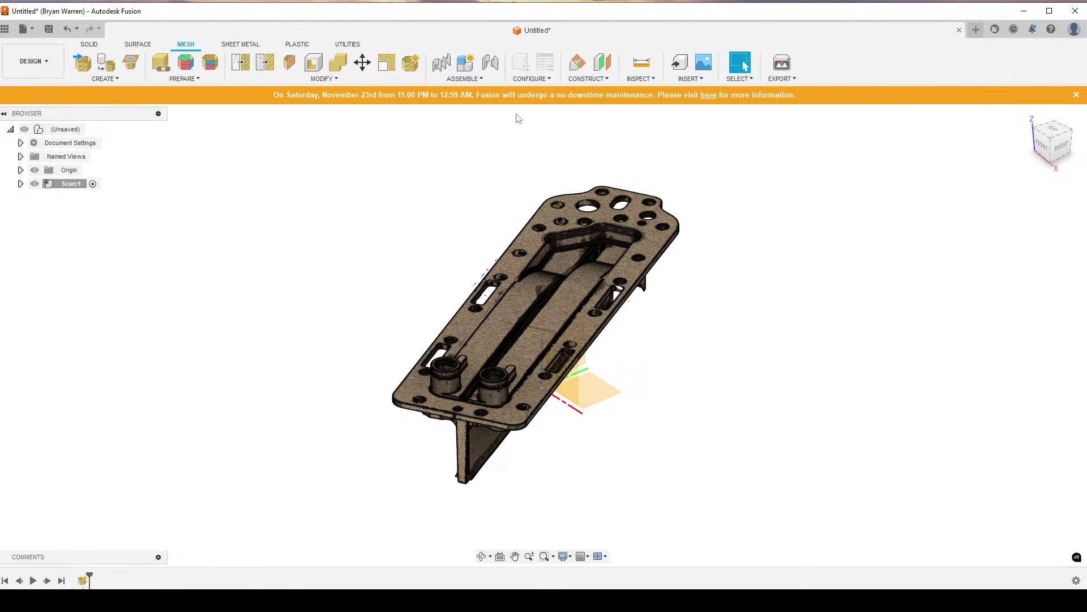
# Enter Direct Edit mode on the scan mesh body
pyautogui.click(310, 79)
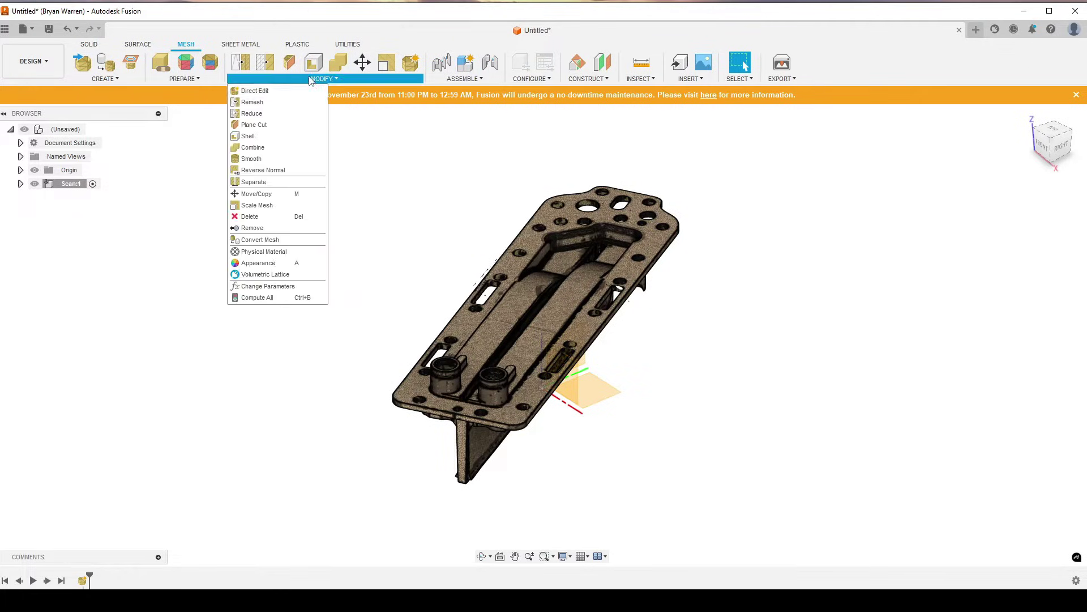
pyautogui.click(260, 93)
pyautogui.click(556, 270)
pyautogui.click(1017, 219)
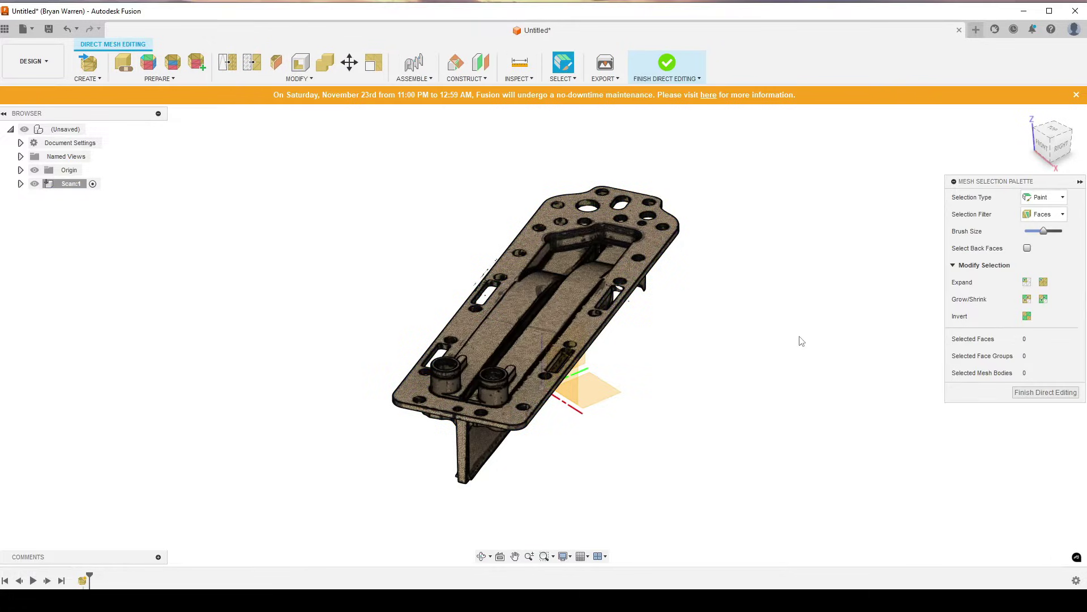
# Add a construction plane through three vertices along the plate's top rim
pyautogui.click(479, 79)
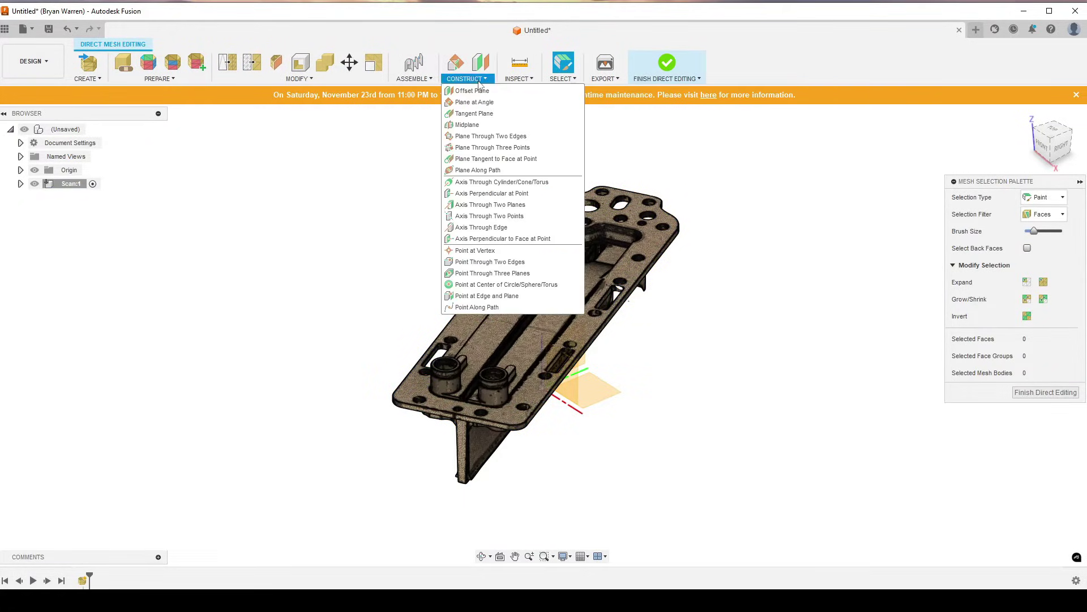
pyautogui.click(501, 148)
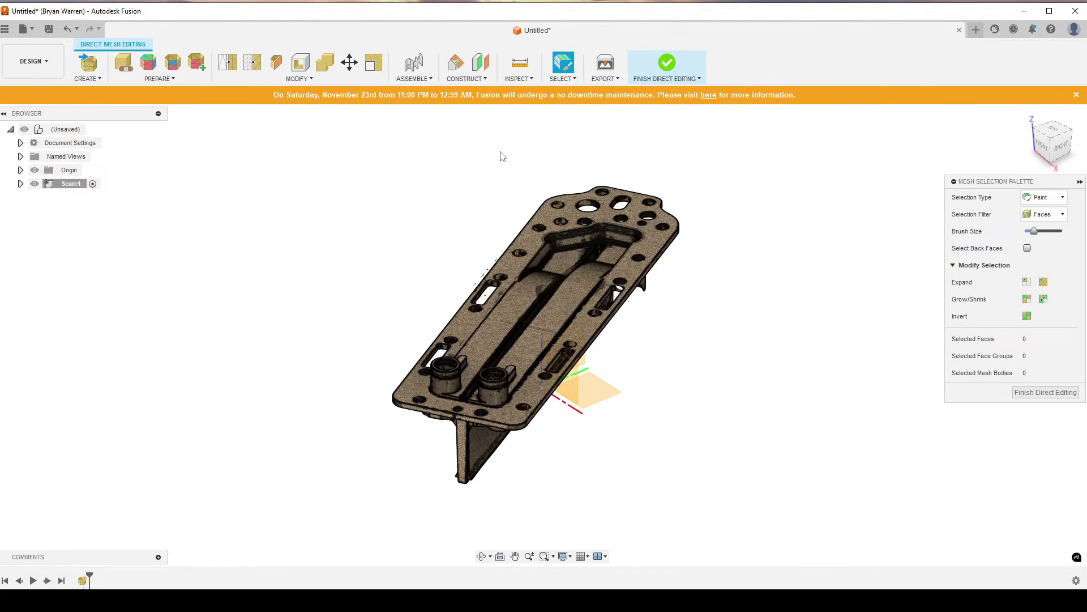
pyautogui.keyDown('shift'); pyautogui.moveTo(503, 155); pyautogui.dragTo(566, 165, button='middle'); pyautogui.keyUp('shift')
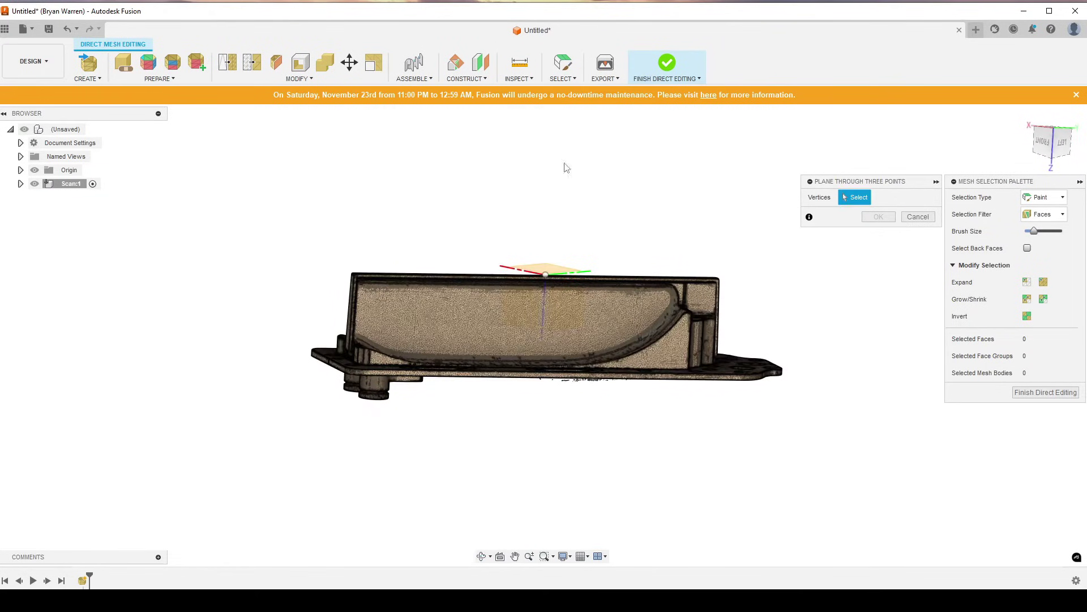
pyautogui.scroll(6, 517, 294)
pyautogui.scroll(5, 468, 357)
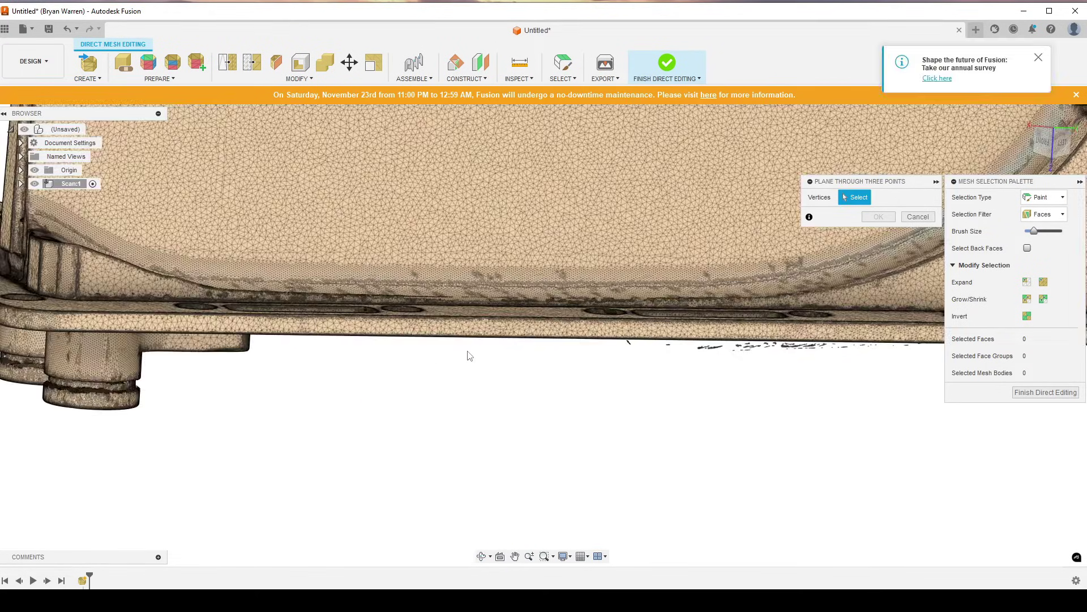
pyautogui.click(402, 327)
pyautogui.moveTo(620, 352); pyautogui.dragTo(75, 350, button='middle')
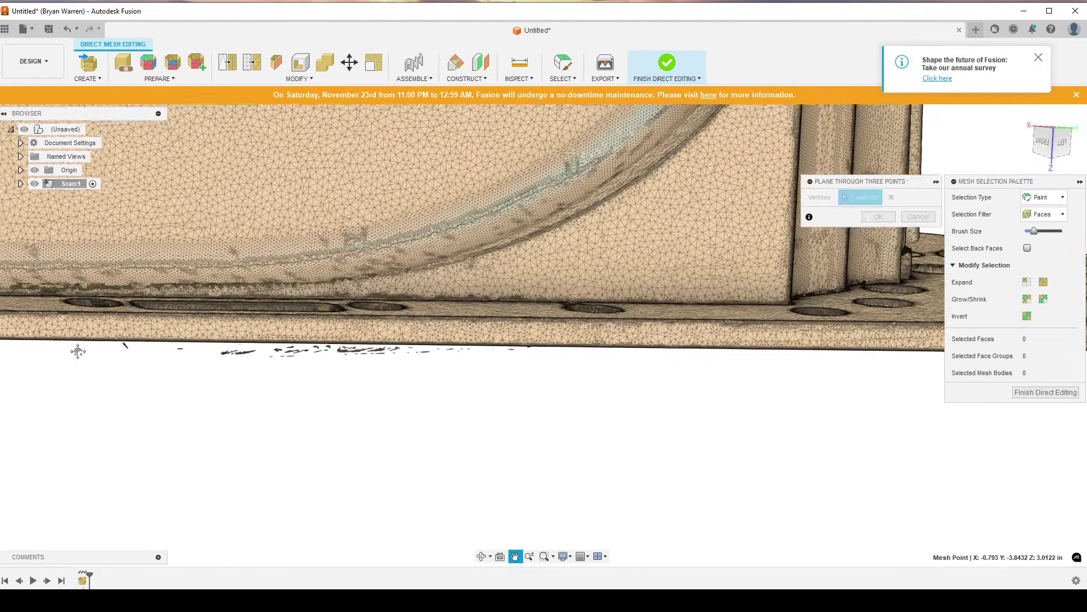
pyautogui.click(430, 329)
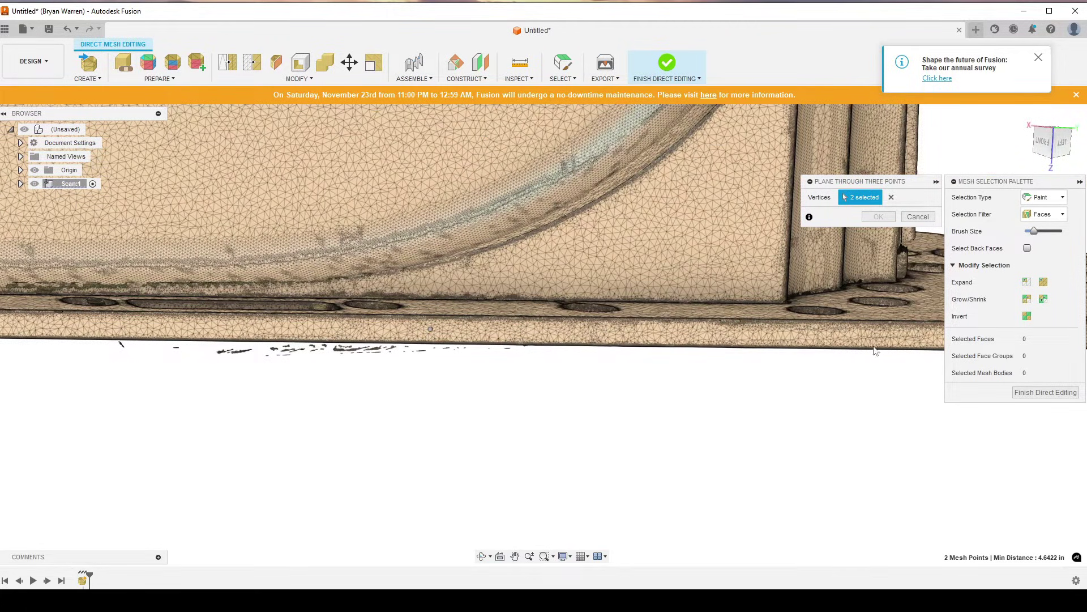
pyautogui.click(895, 347)
pyautogui.scroll(-5, 651, 356)
pyautogui.keyDown('shift'); pyautogui.moveTo(570, 354); pyautogui.dragTo(628, 335, button='middle'); pyautogui.keyUp('shift')
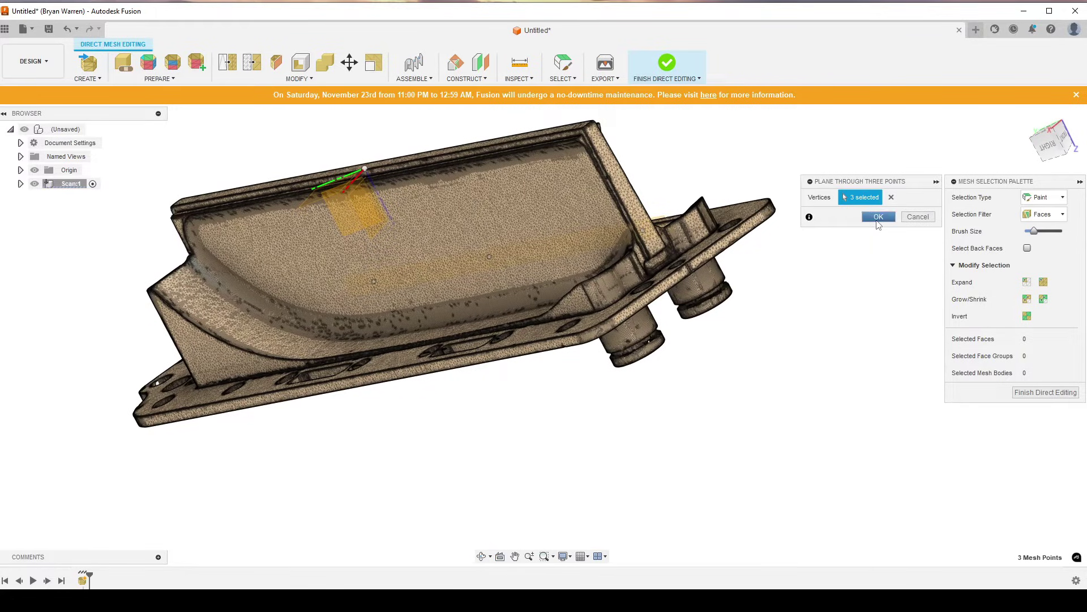
pyautogui.click(878, 217)
pyautogui.click(466, 78)
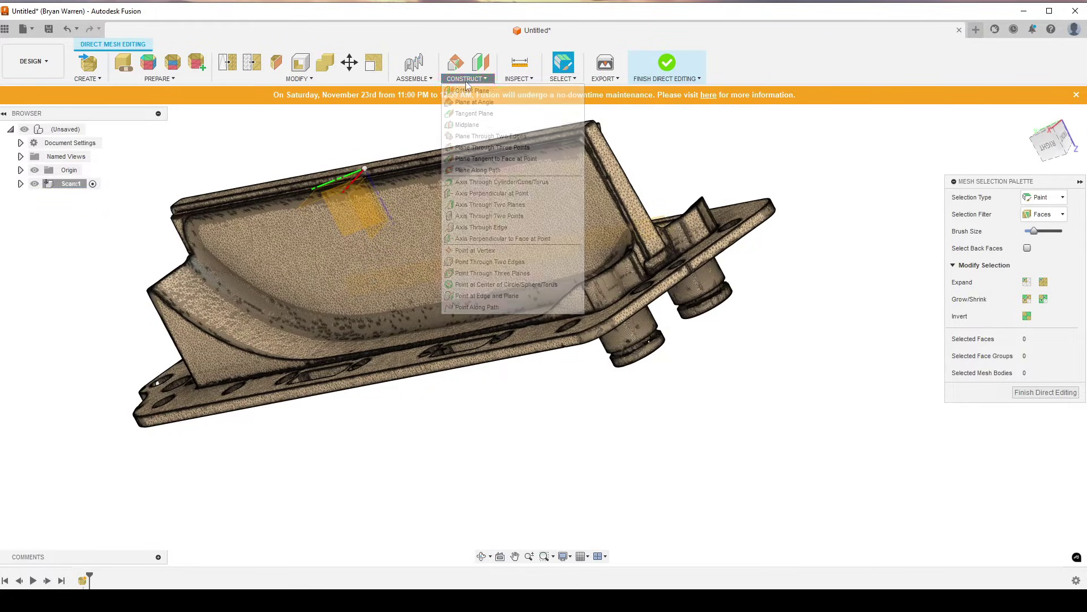
# Create a second three-point plane from vertices along the plate's bottom edge, re-picking the first vertex
pyautogui.click(490, 147)
pyautogui.moveTo(443, 303); pyautogui.dragTo(503, 216, button='middle')
pyautogui.scroll(3, 506, 244)
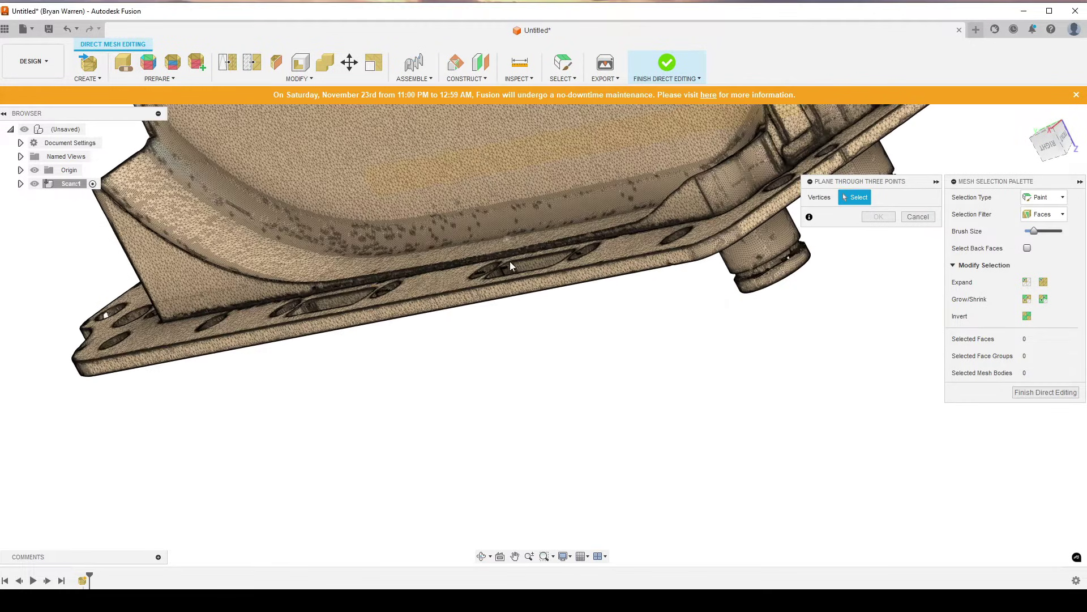
pyautogui.click(542, 292)
pyautogui.scroll(1, 486, 305)
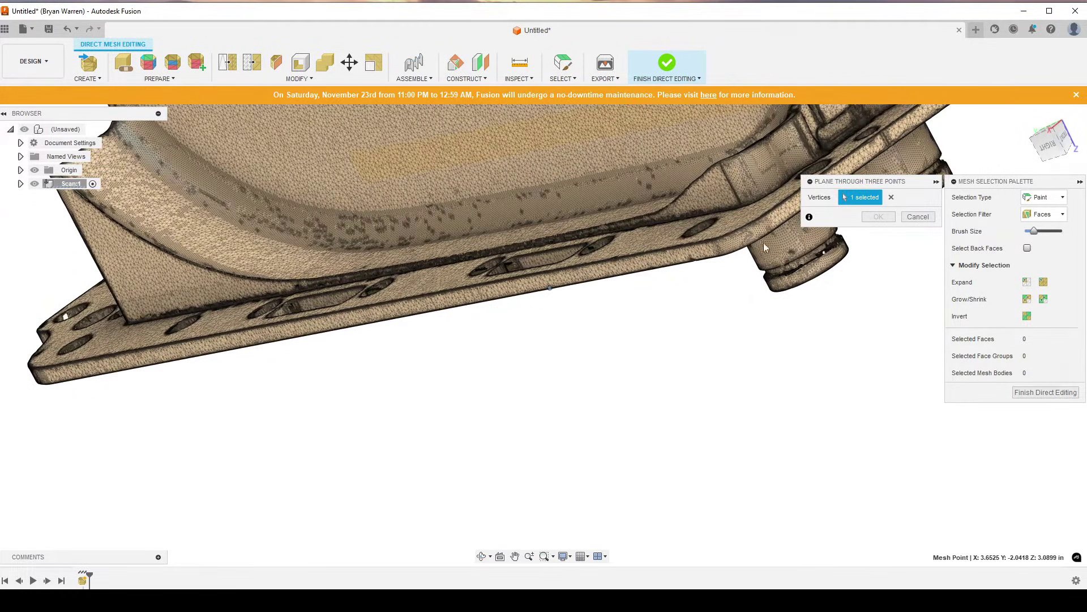
pyautogui.click(891, 197)
pyautogui.click(530, 291)
pyautogui.click(355, 314)
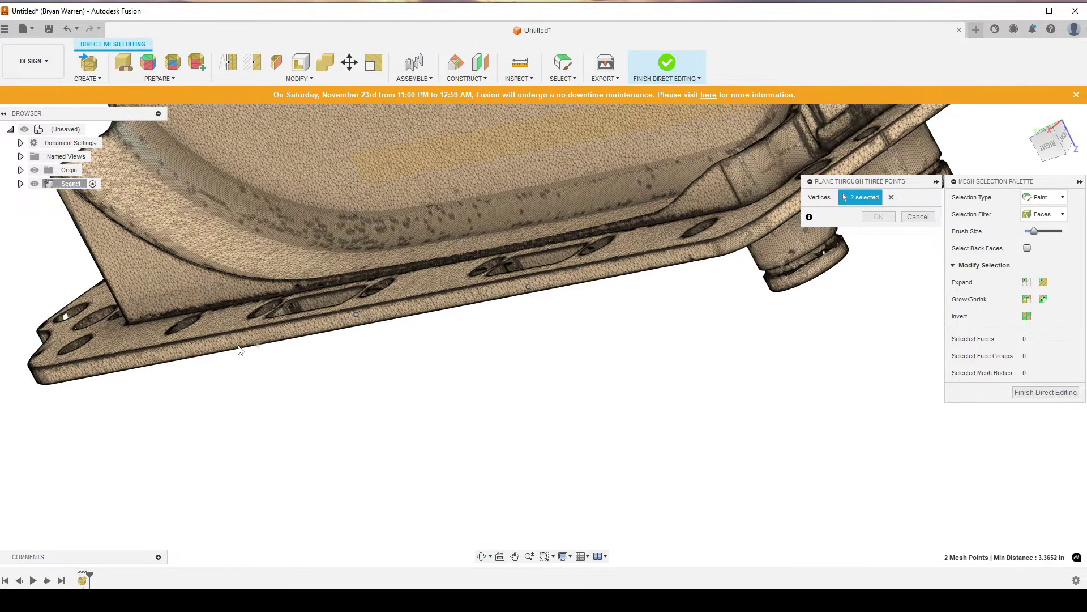
pyautogui.click(138, 364)
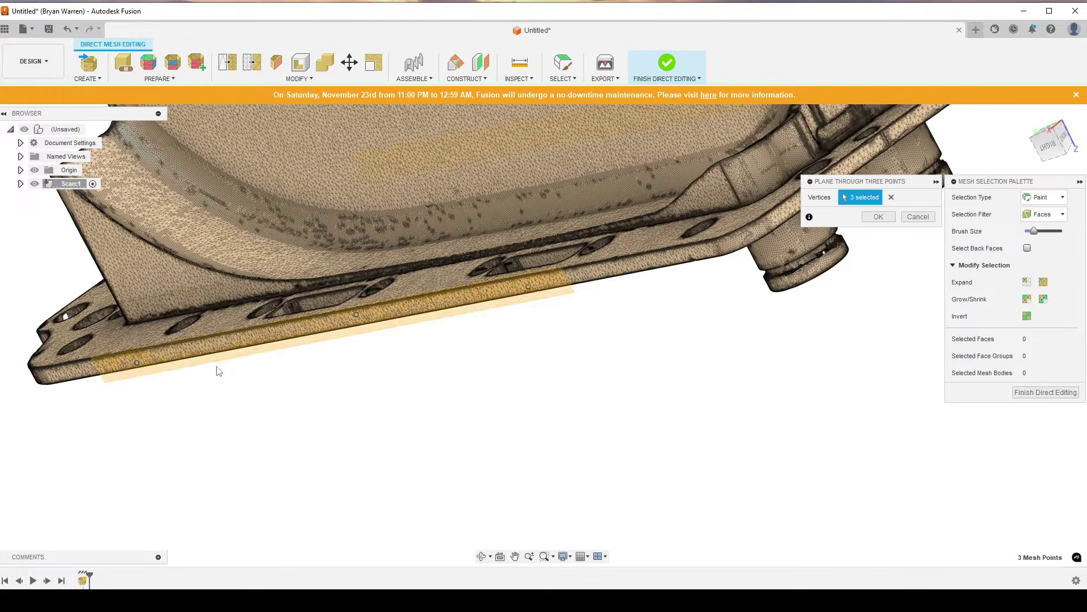
pyautogui.click(878, 217)
pyautogui.keyDown('shift'); pyautogui.moveTo(510, 283); pyautogui.dragTo(379, 328, button='middle'); pyautogui.keyUp('shift')
# Add a third three-point plane on the plate's end edge and finish direct editing
pyautogui.click(464, 75)
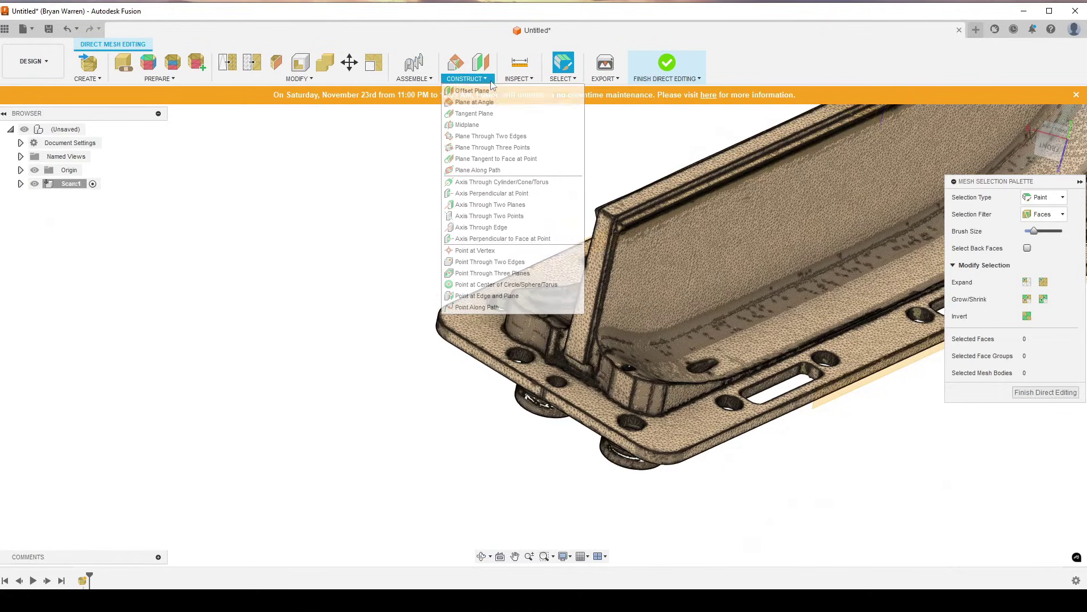
pyautogui.click(498, 154)
pyautogui.scroll(5, 521, 255)
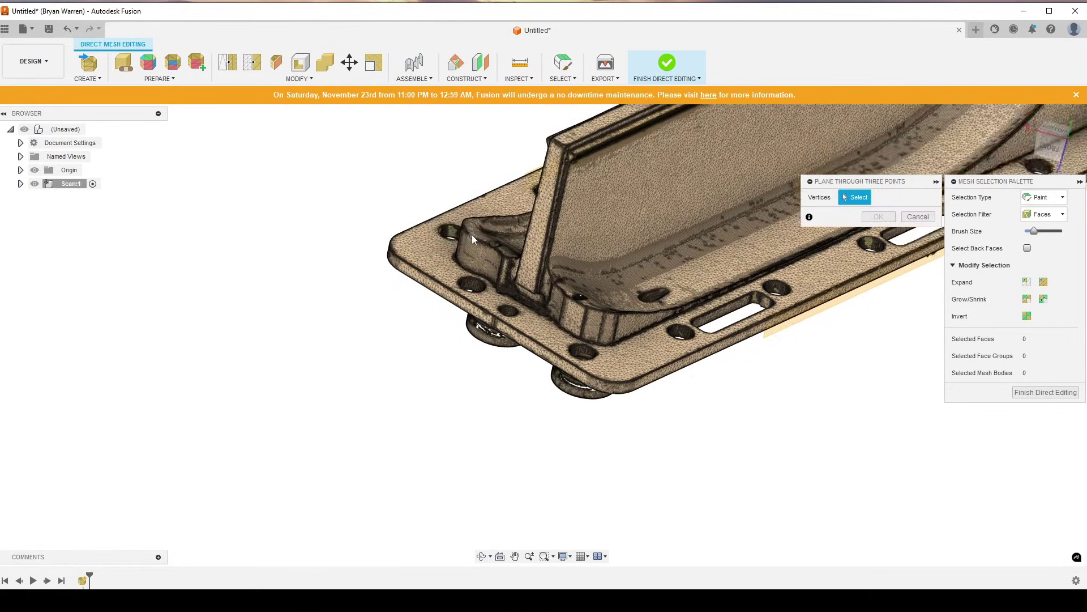
pyautogui.click(564, 359)
pyautogui.click(423, 257)
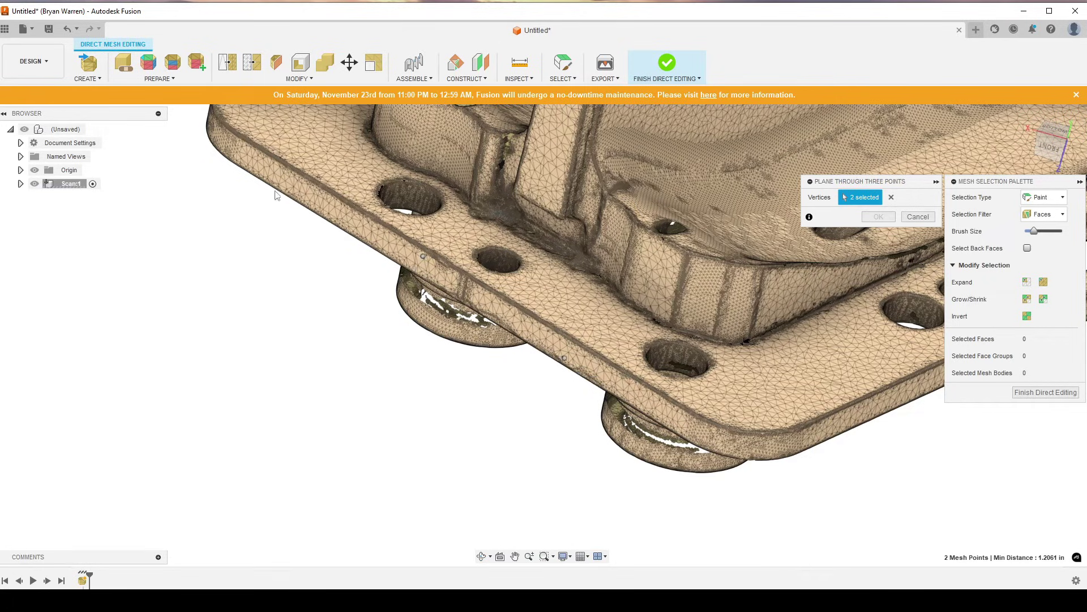
pyautogui.click(266, 171)
pyautogui.keyDown('shift'); pyautogui.moveTo(789, 262); pyautogui.dragTo(838, 235, button='middle'); pyautogui.keyUp('shift')
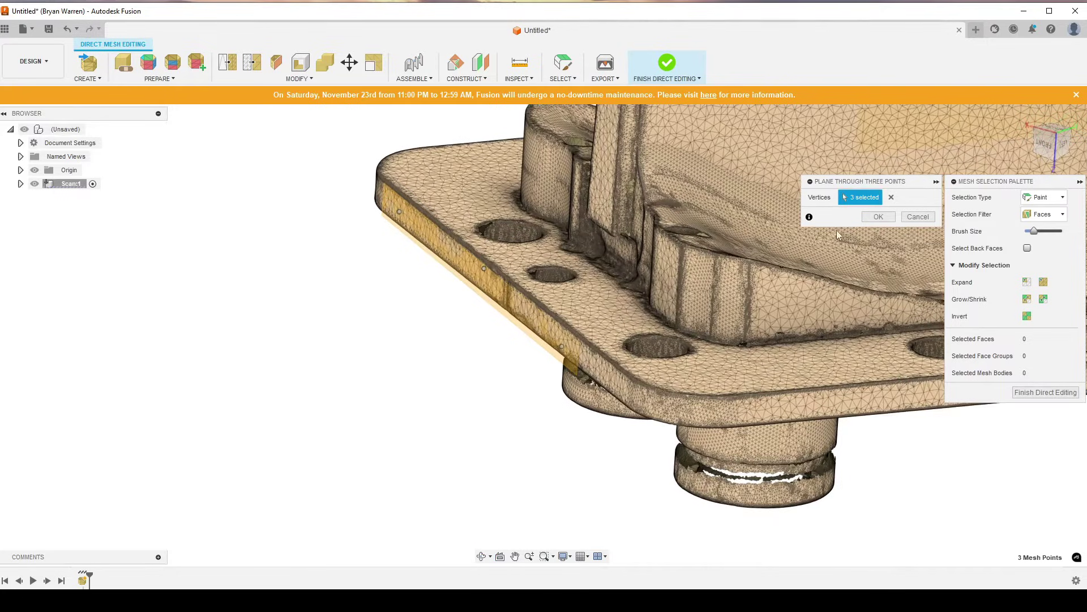
pyautogui.click(888, 222)
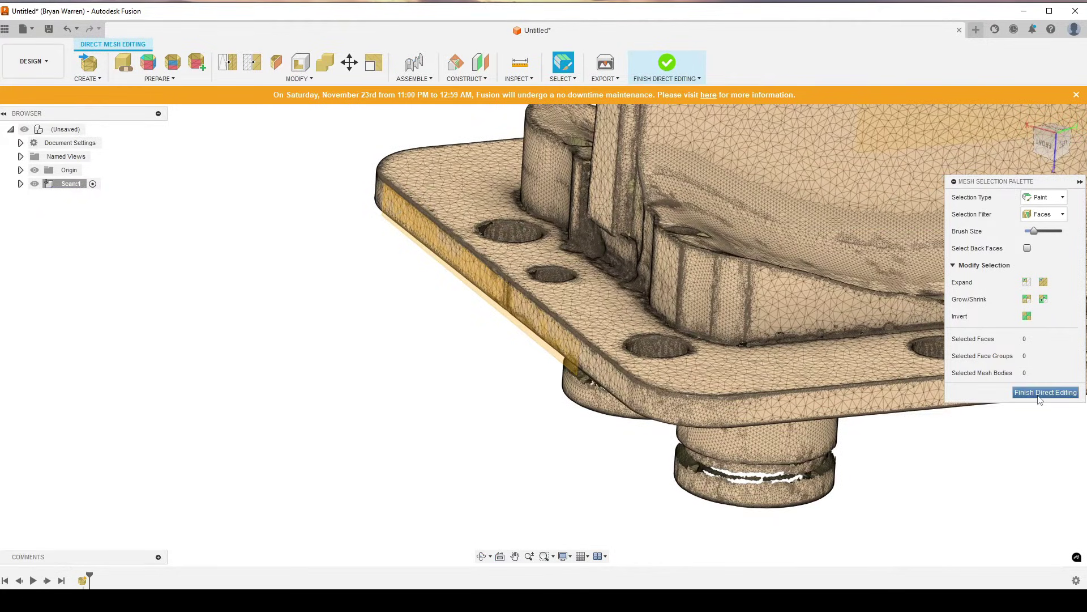
pyautogui.click(1040, 393)
pyautogui.keyDown('shift'); pyautogui.moveTo(834, 352); pyautogui.dragTo(586, 272, button='middle'); pyautogui.keyUp('shift')
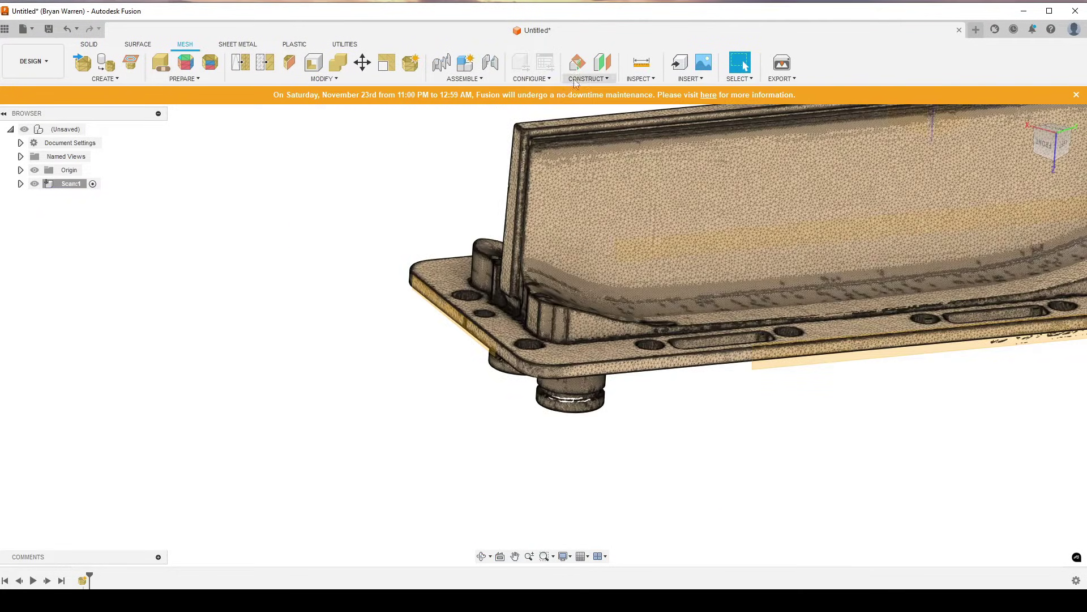
# Create a midplane between the two construction planes on the plate's opposite long sides
pyautogui.click(592, 80)
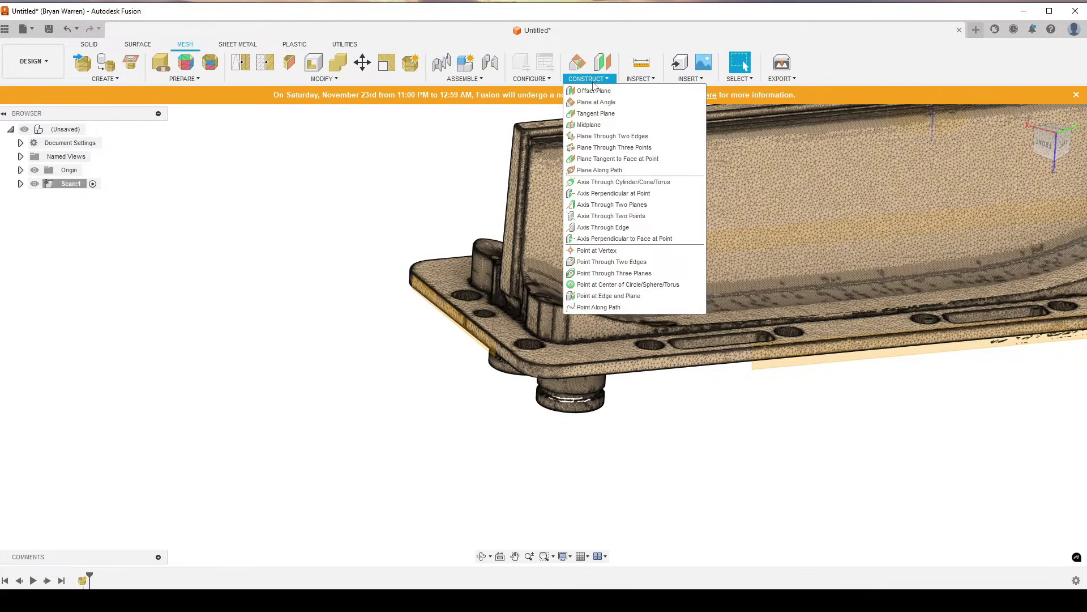
pyautogui.click(589, 124)
pyautogui.keyDown('shift'); pyautogui.moveTo(601, 147); pyautogui.dragTo(550, 295, button='middle'); pyautogui.keyUp('shift')
pyautogui.click(686, 371)
pyautogui.keyDown('shift'); pyautogui.moveTo(549, 437); pyautogui.dragTo(497, 381, button='middle'); pyautogui.keyUp('shift')
pyautogui.click(646, 370)
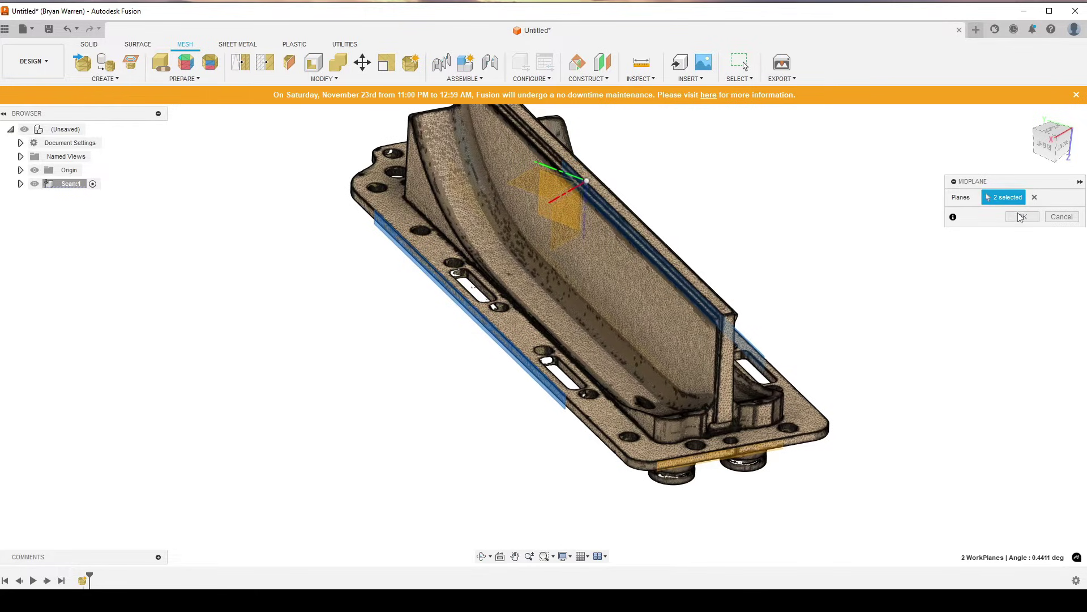
pyautogui.click(1020, 217)
pyautogui.keyDown('shift'); pyautogui.moveTo(889, 299); pyautogui.dragTo(490, 293, button='middle'); pyautogui.keyUp('shift')
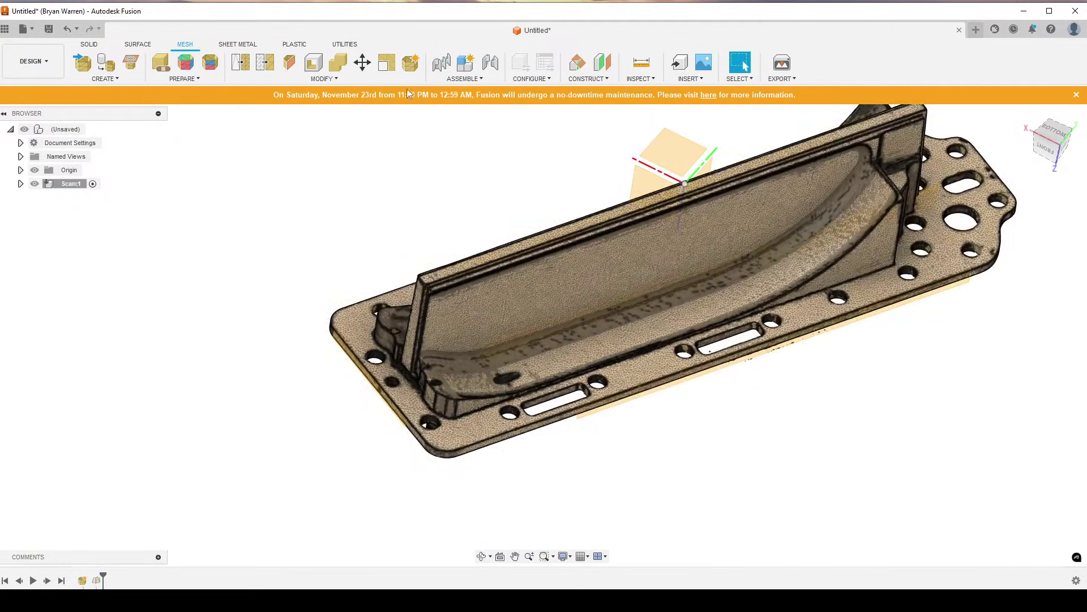
# Enter Direct Edit mode again on the scan body
pyautogui.click(322, 79)
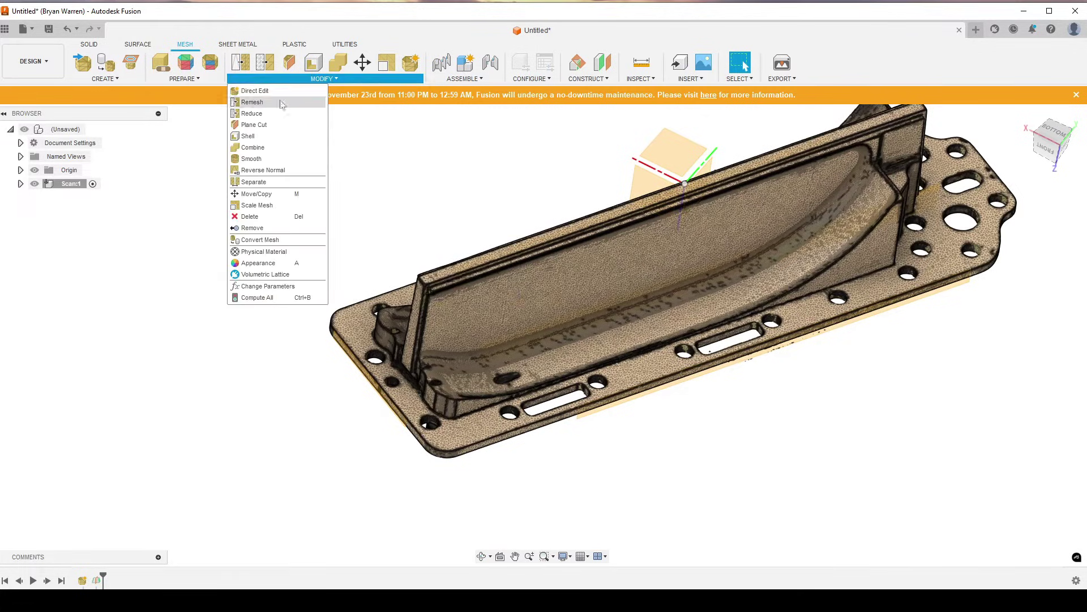
pyautogui.click(276, 90)
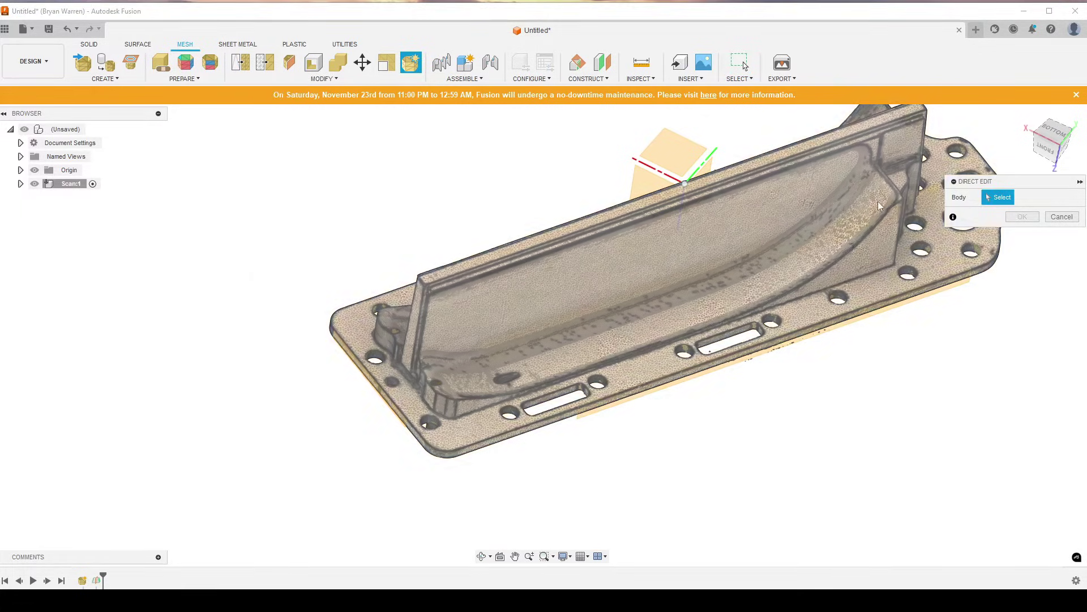
pyautogui.click(957, 258)
pyautogui.click(1021, 217)
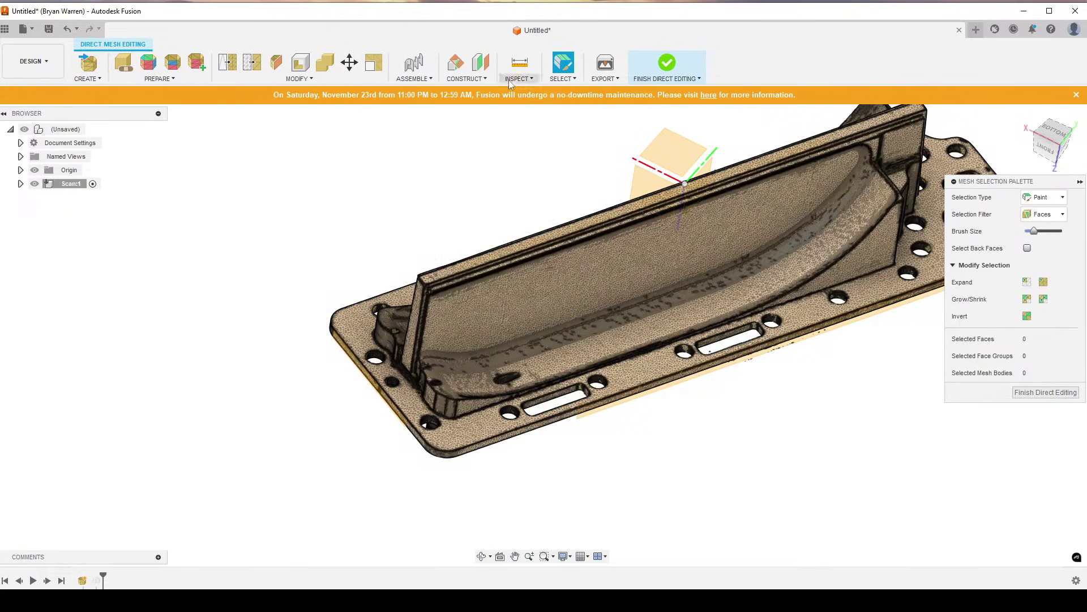
# Add a plane through three points on the flat plate face, then finish direct editing
pyautogui.click(466, 79)
pyautogui.click(483, 149)
pyautogui.keyDown('shift'); pyautogui.moveTo(482, 152); pyautogui.dragTo(379, 238, button='middle'); pyautogui.keyUp('shift')
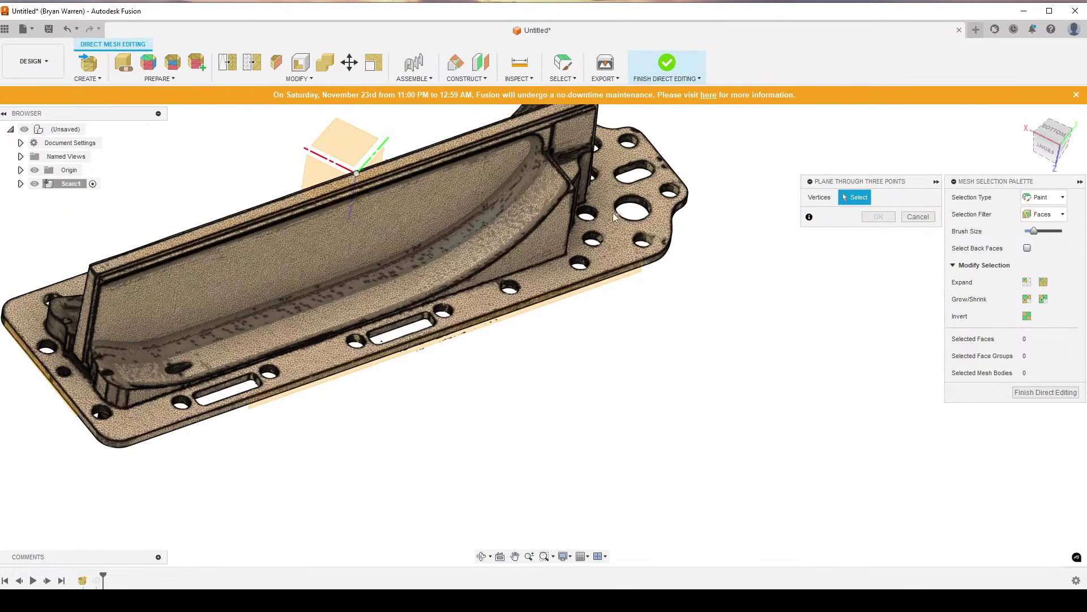
pyautogui.click(610, 196)
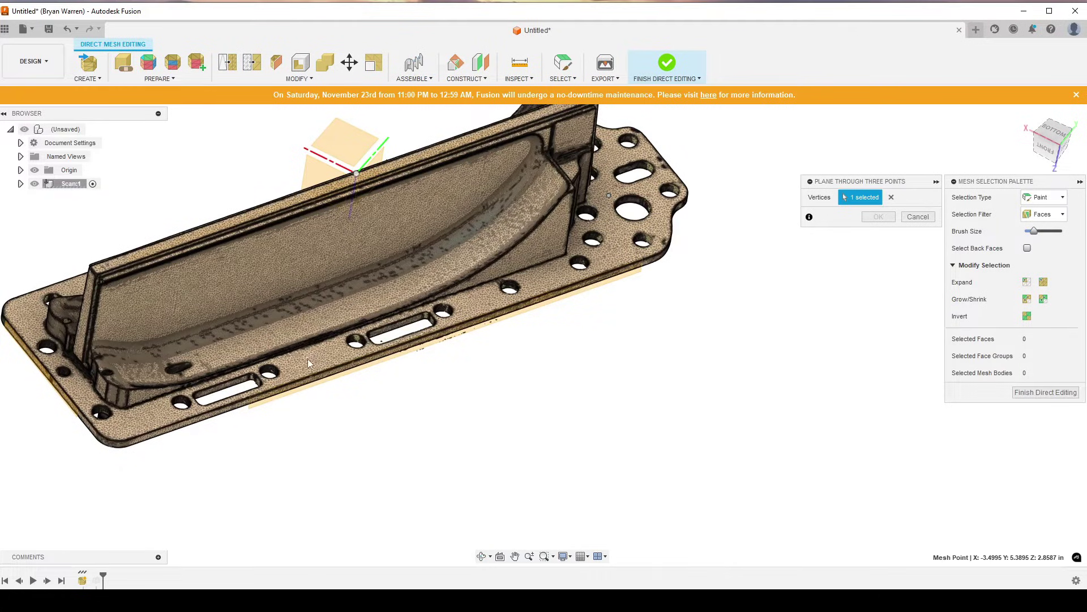
pyautogui.click(307, 365)
pyautogui.keyDown('shift'); pyautogui.moveTo(308, 365); pyautogui.dragTo(179, 305, button='middle'); pyautogui.keyUp('shift')
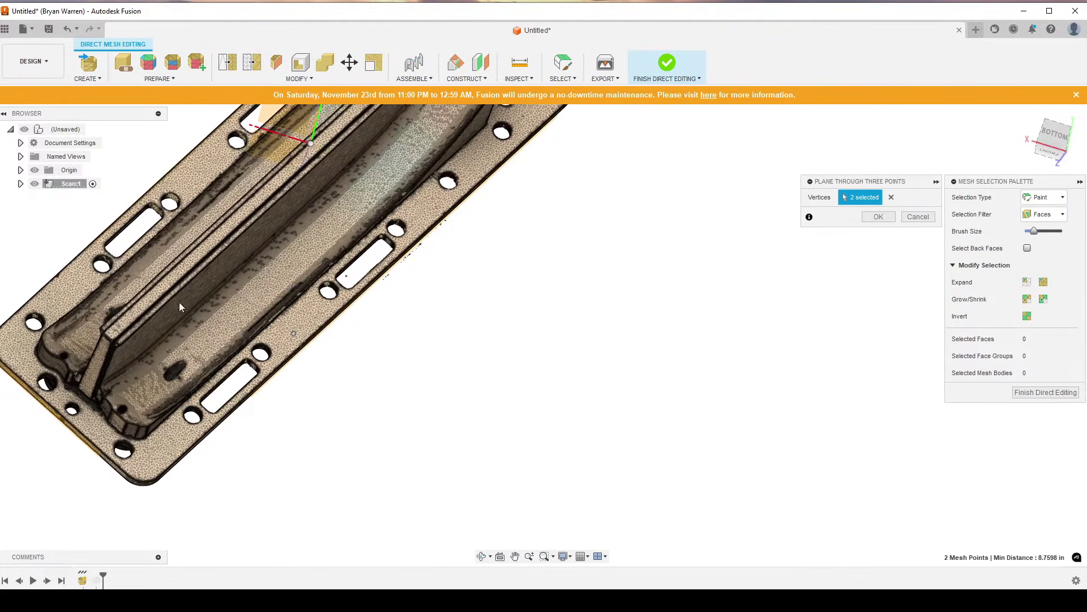
pyautogui.click(197, 173)
pyautogui.moveTo(390, 229); pyautogui.dragTo(517, 313, button='middle')
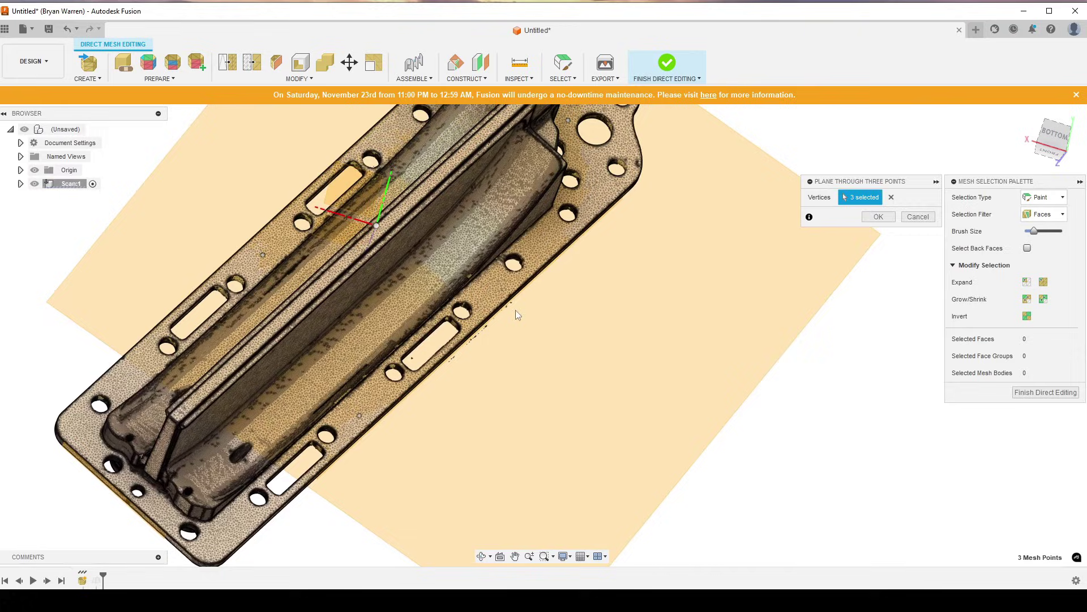
pyautogui.click(885, 216)
pyautogui.moveTo(935, 334)
pyautogui.keyDown('shift'); pyautogui.mouseDown(button='middle')
pyautogui.moveTo(653, 321)
pyautogui.moveTo(942, 354)
pyautogui.mouseUp(button='middle'); pyautogui.keyUp('shift')
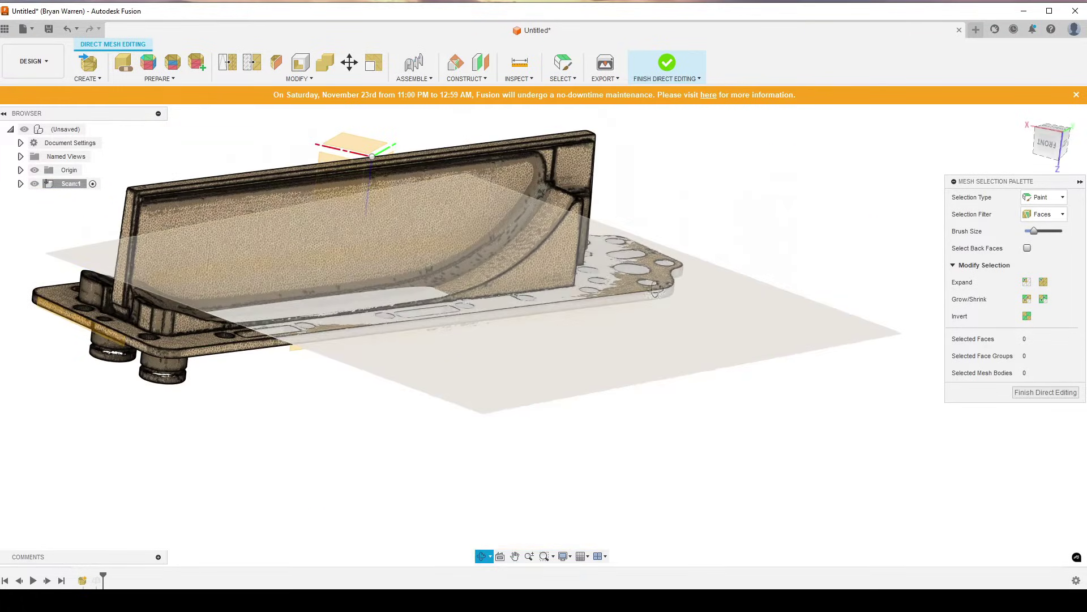
pyautogui.click(1026, 393)
pyautogui.scroll(-3, 903, 379)
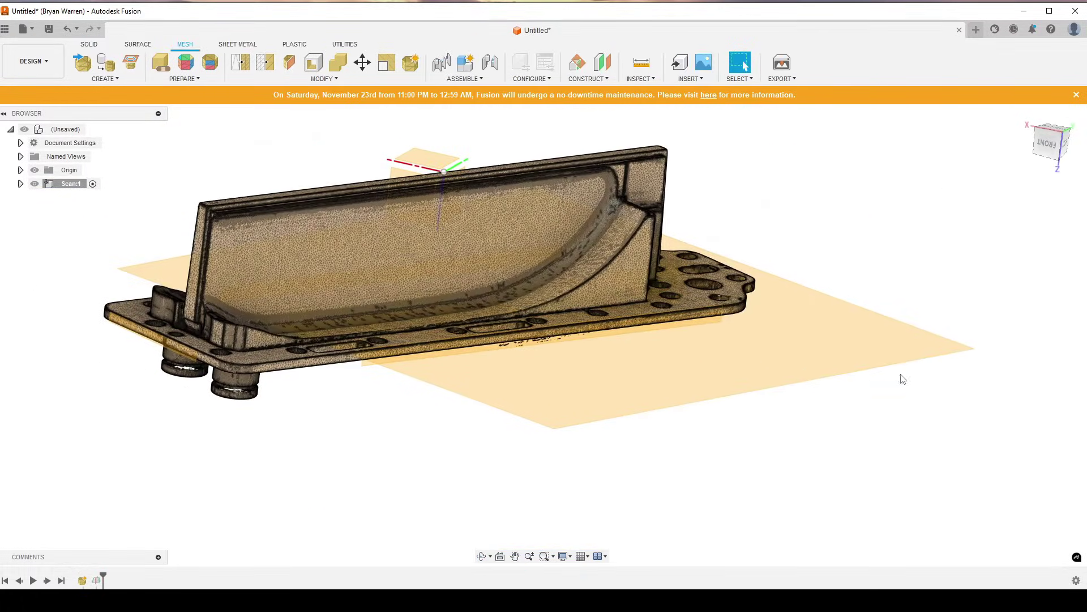
pyautogui.click(1026, 116)
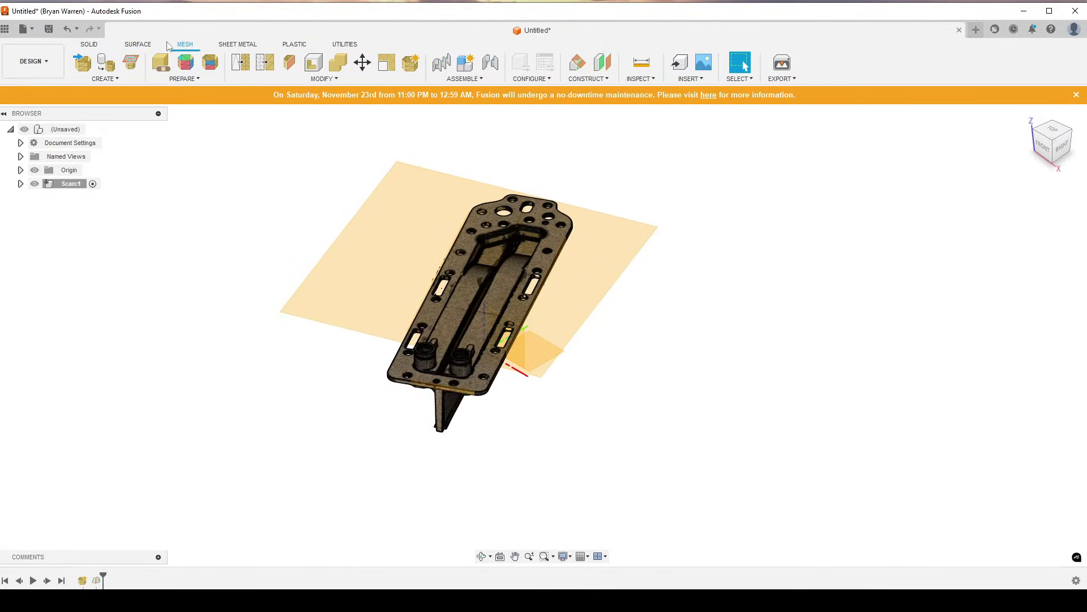
pyautogui.click(88, 46)
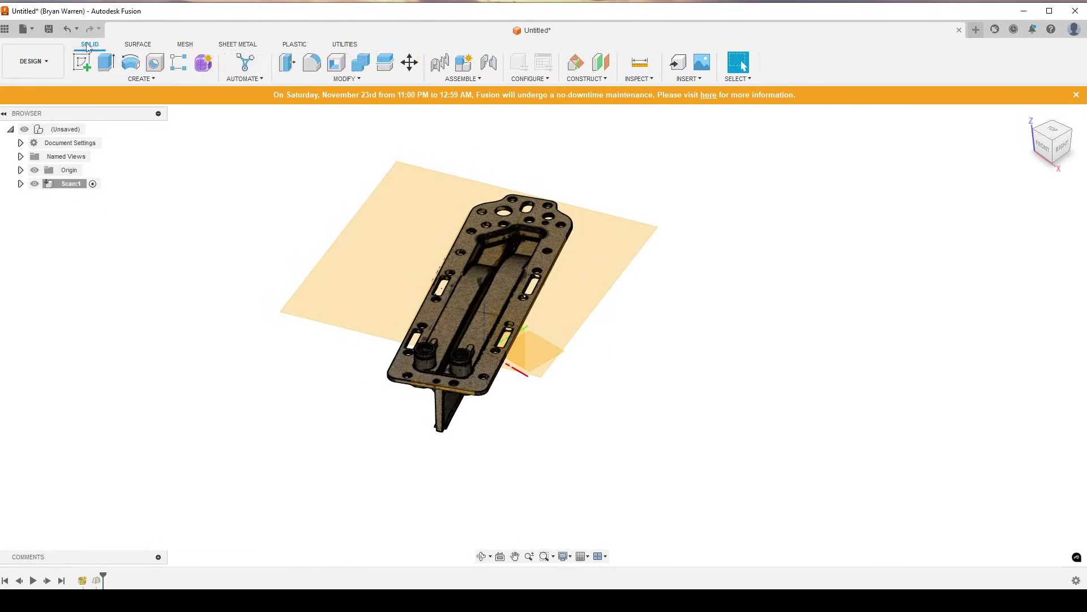
pyautogui.click(351, 77)
pyautogui.click(327, 240)
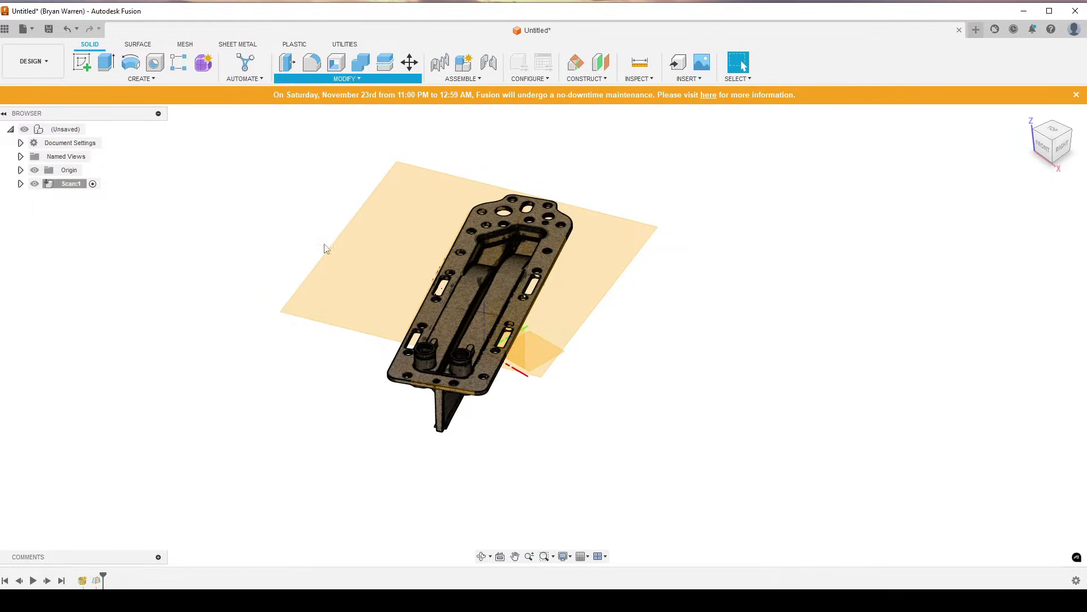
pyautogui.scroll(4, 606, 241)
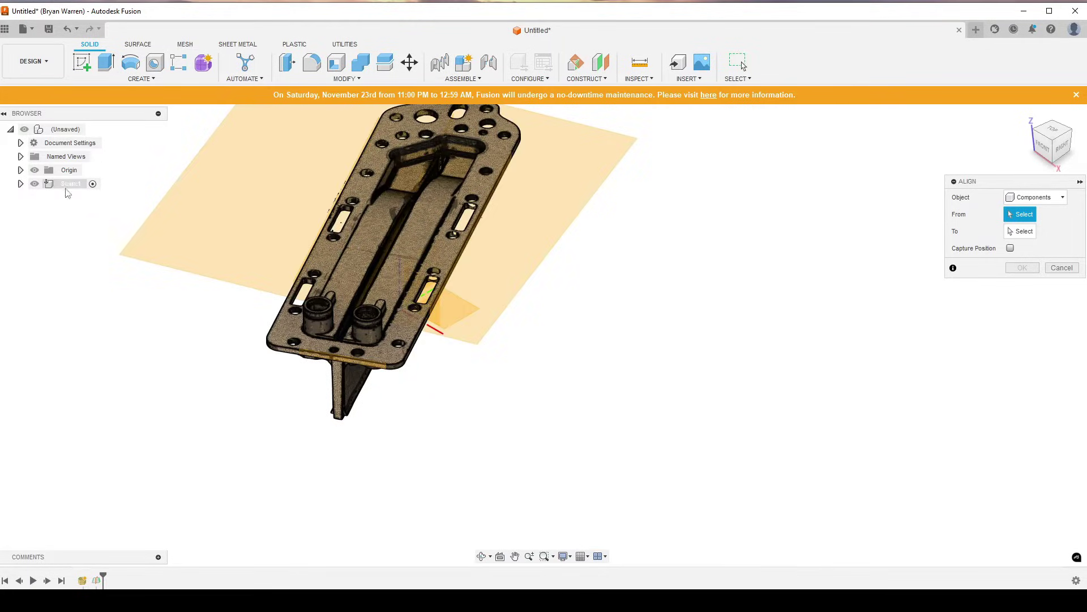
pyautogui.click(47, 185)
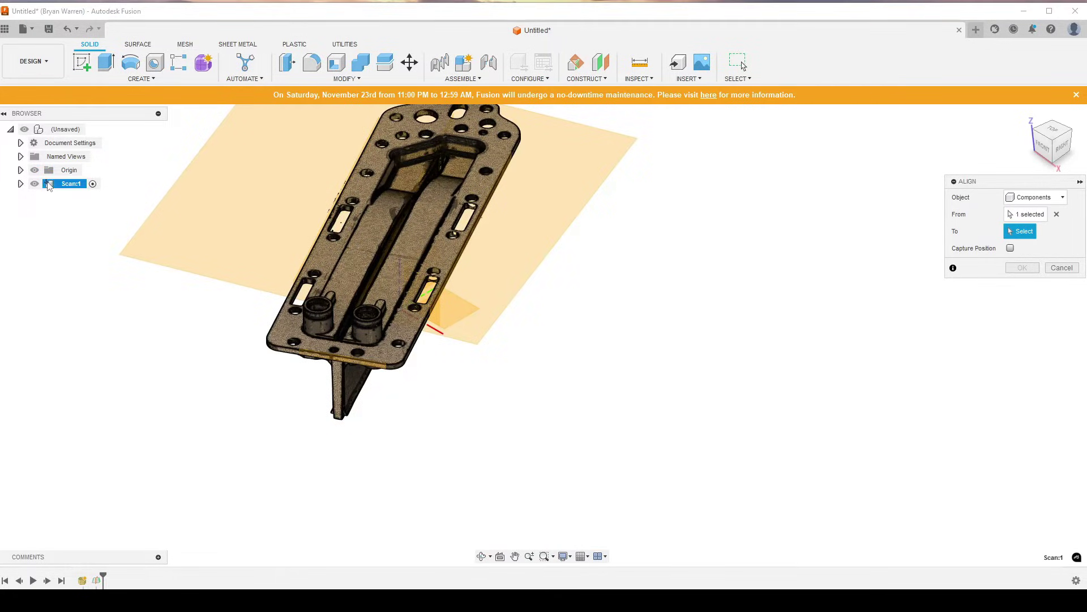
pyautogui.click(1061, 268)
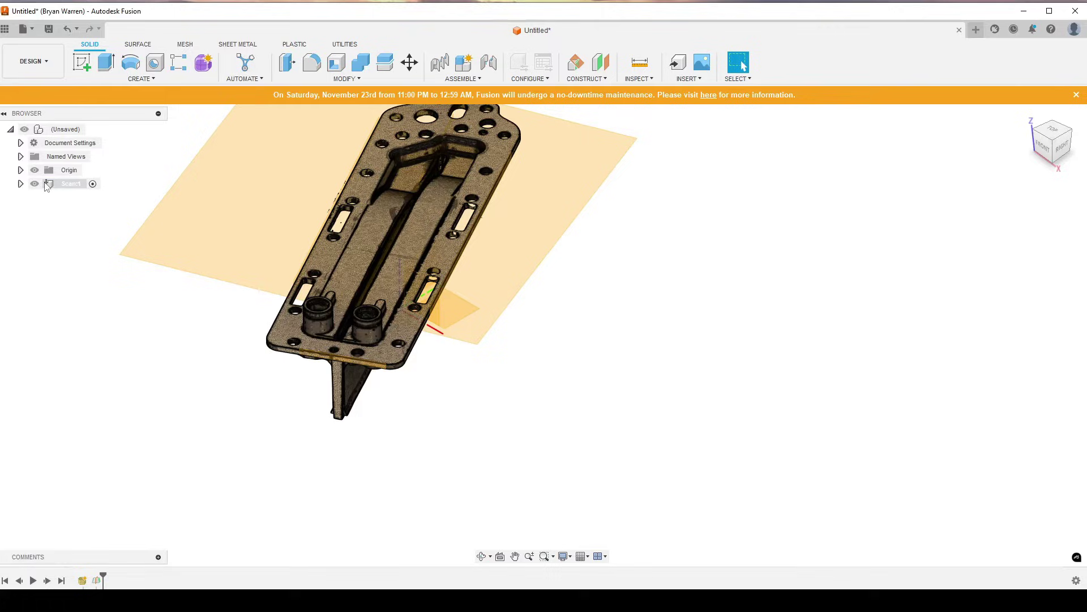
# Unground Scan:1 from its parent using its Browser context menu
pyautogui.rightClick(47, 186)
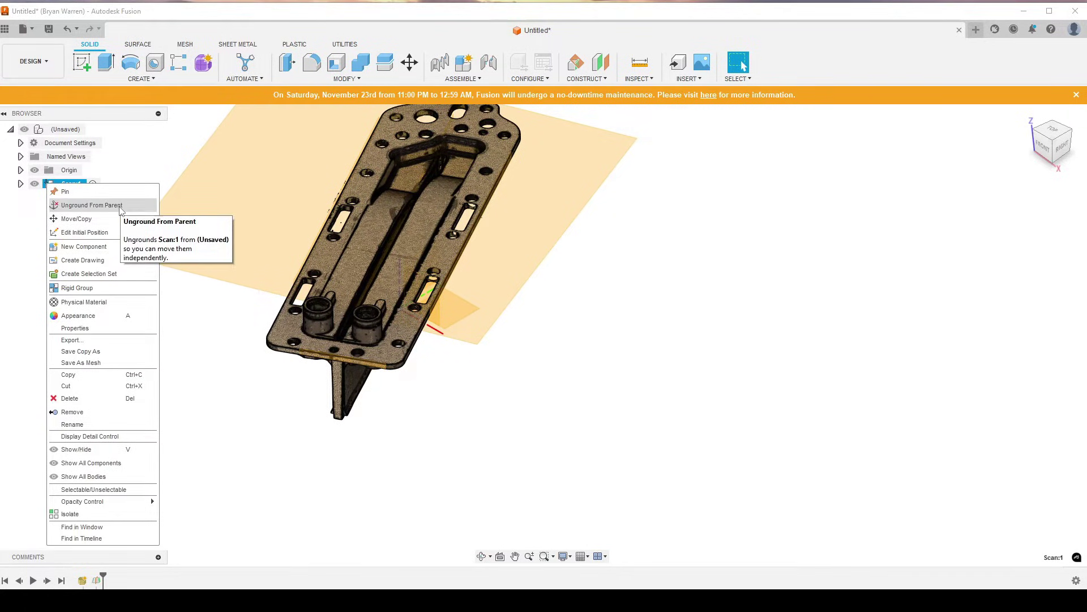
pyautogui.click(120, 206)
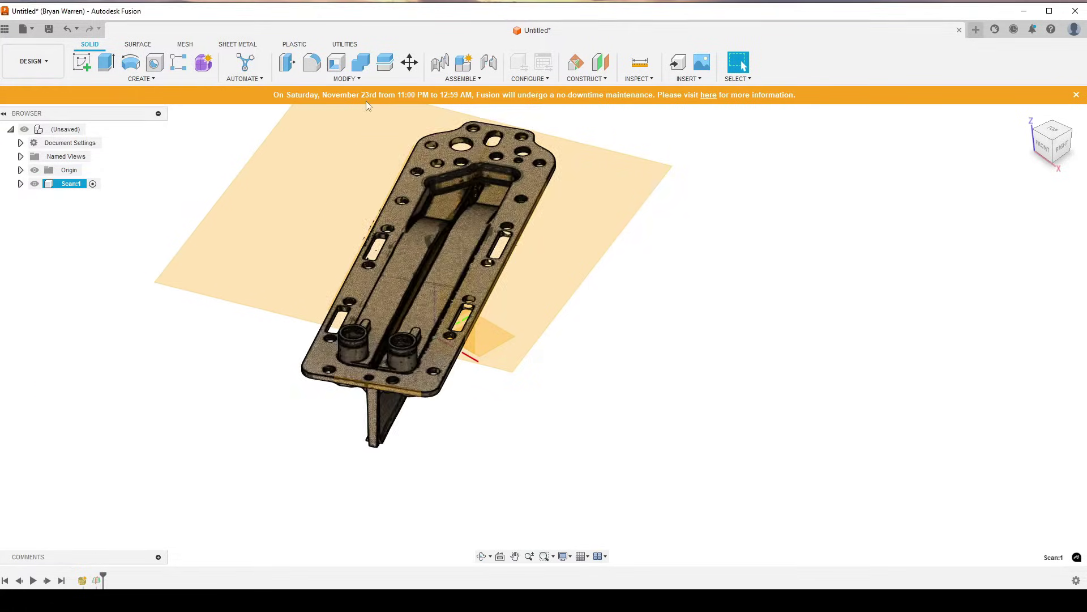
# Start an Align, trying the scan's plate plane and then its bottom edge as source
pyautogui.click(344, 80)
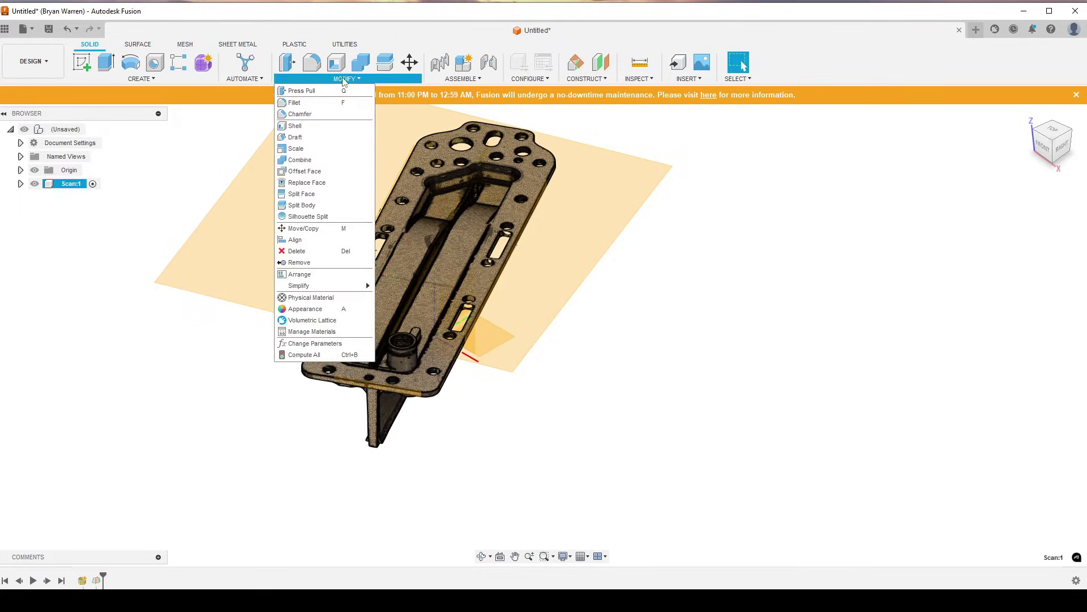
pyautogui.click(331, 238)
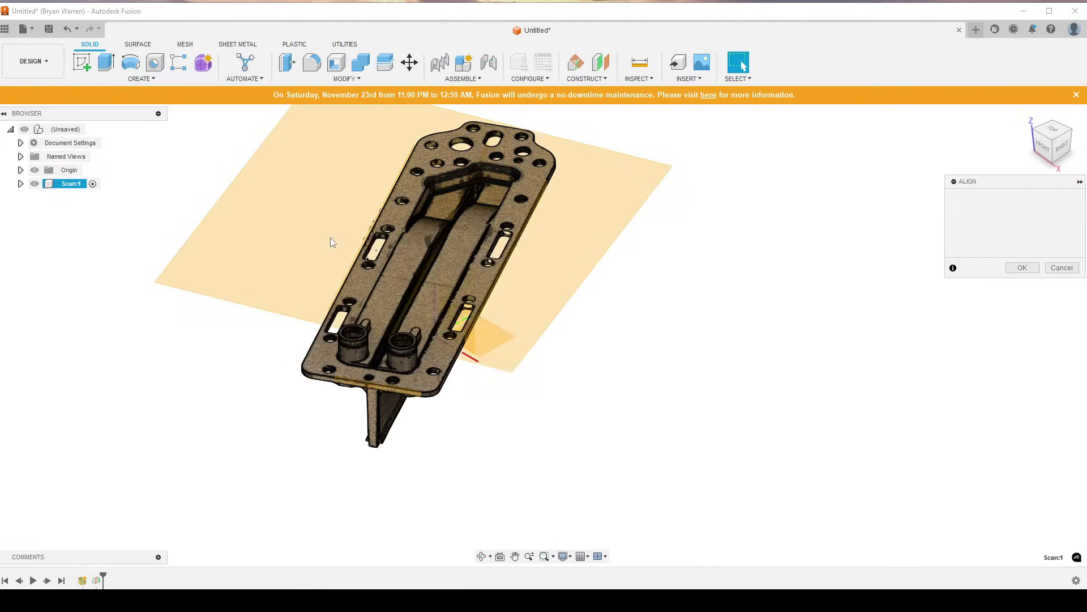
pyautogui.click(555, 222)
pyautogui.scroll(2, 538, 252)
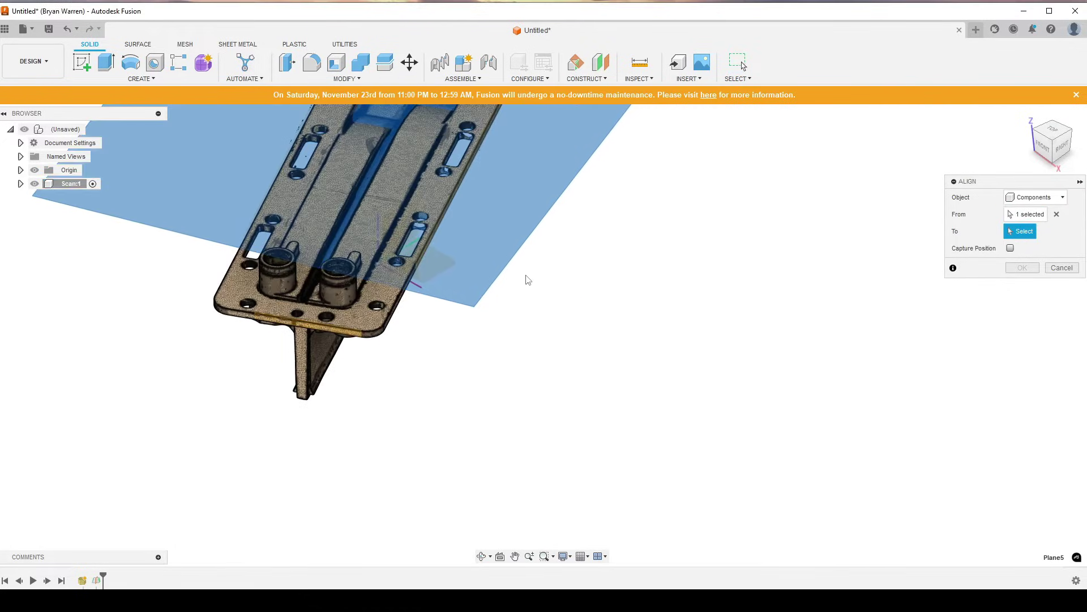
pyautogui.click(433, 269)
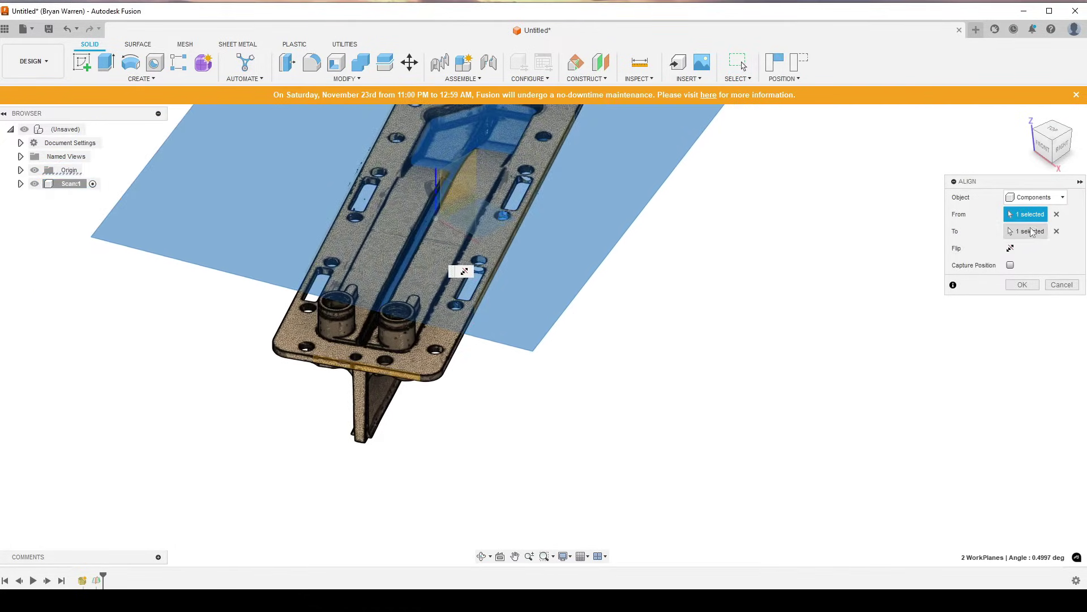
pyautogui.click(396, 377)
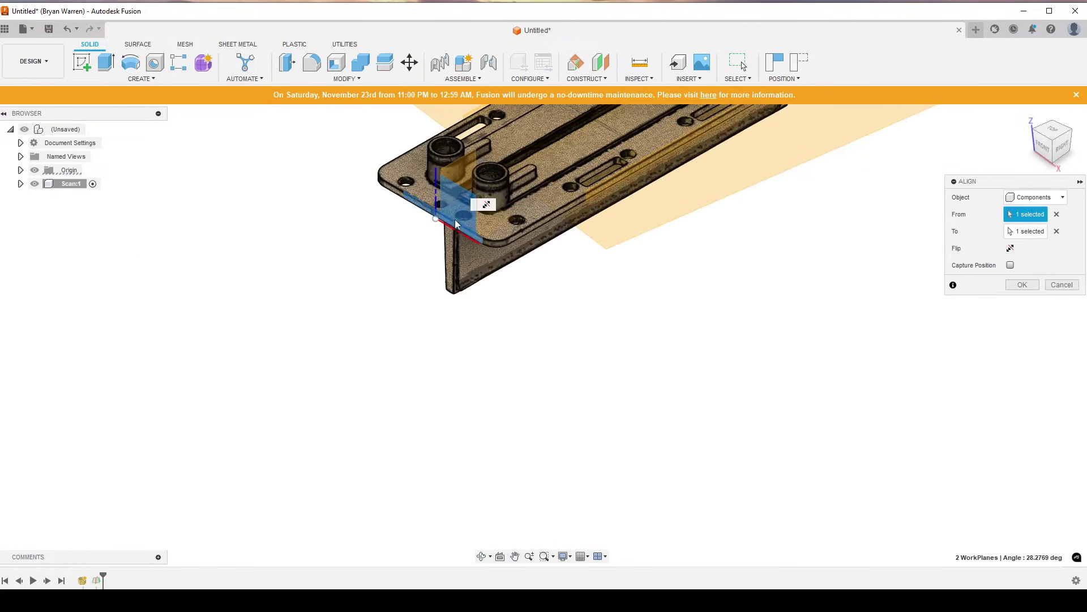
pyautogui.keyDown('shift'); pyautogui.moveTo(517, 351); pyautogui.dragTo(543, 262, button='middle'); pyautogui.keyUp('shift')
pyautogui.keyDown('shift'); pyautogui.moveTo(546, 201); pyautogui.dragTo(387, 297, button='middle'); pyautogui.keyUp('shift')
pyautogui.scroll(-2, 387, 297)
# Hide a Scan:1 construction plane, align the long slot face to Plane4, and apply after checking the Right view
pyautogui.click(21, 184)
pyautogui.click(31, 224)
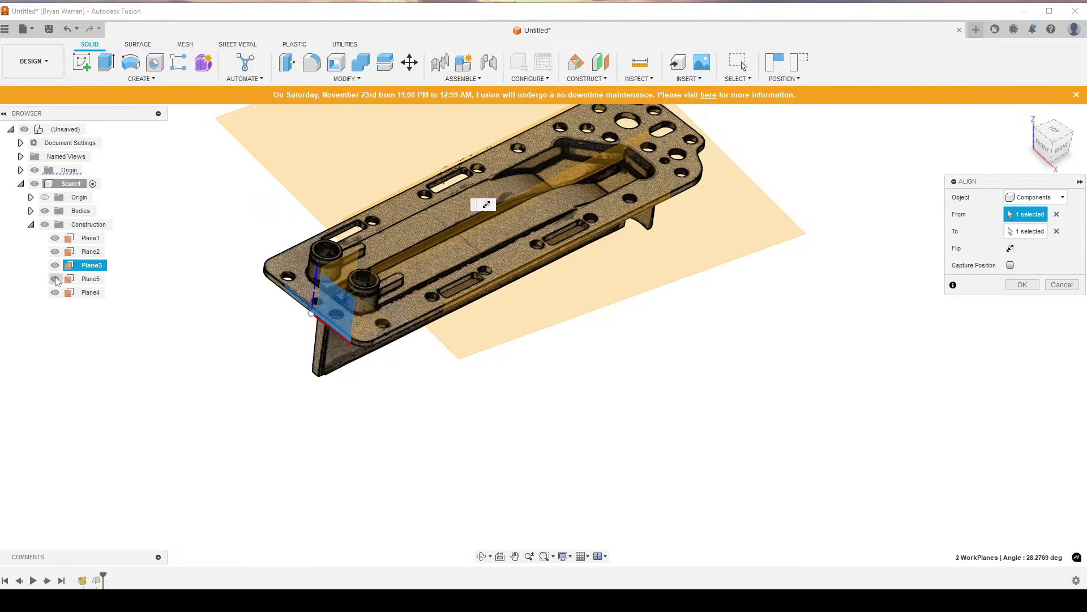
pyautogui.click(55, 292)
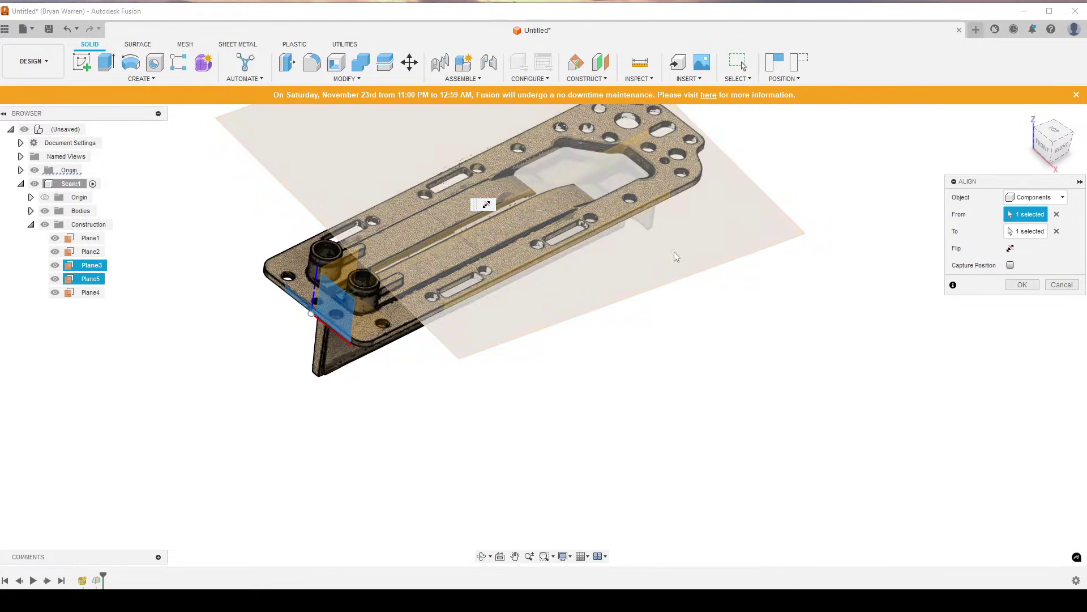
pyautogui.click(516, 204)
pyautogui.click(345, 260)
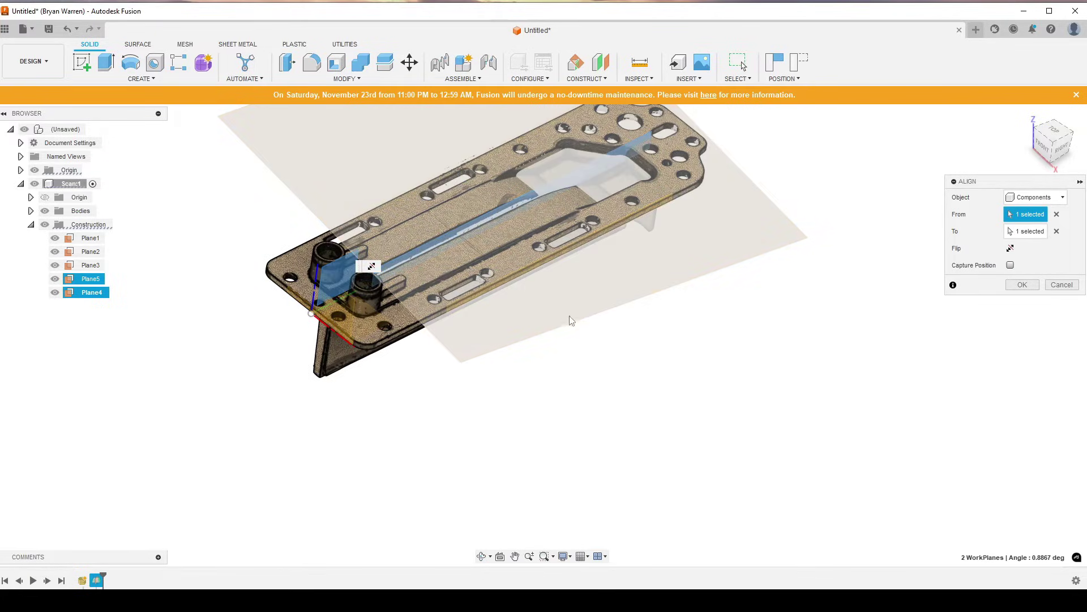
pyautogui.click(1069, 151)
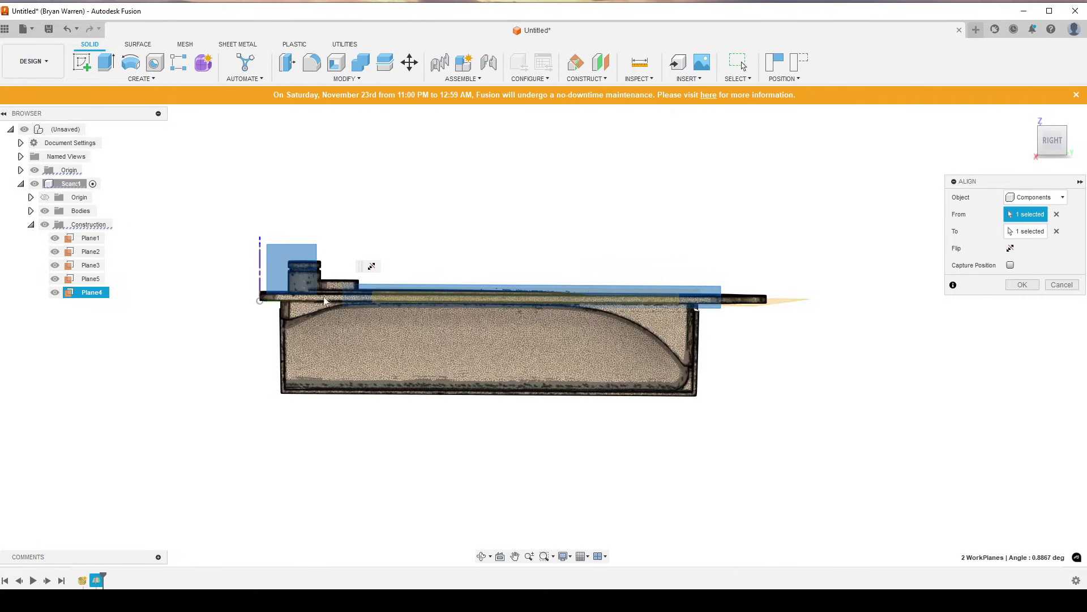
pyautogui.scroll(3, 325, 300)
pyautogui.scroll(-3, 325, 300)
pyautogui.press('F6')
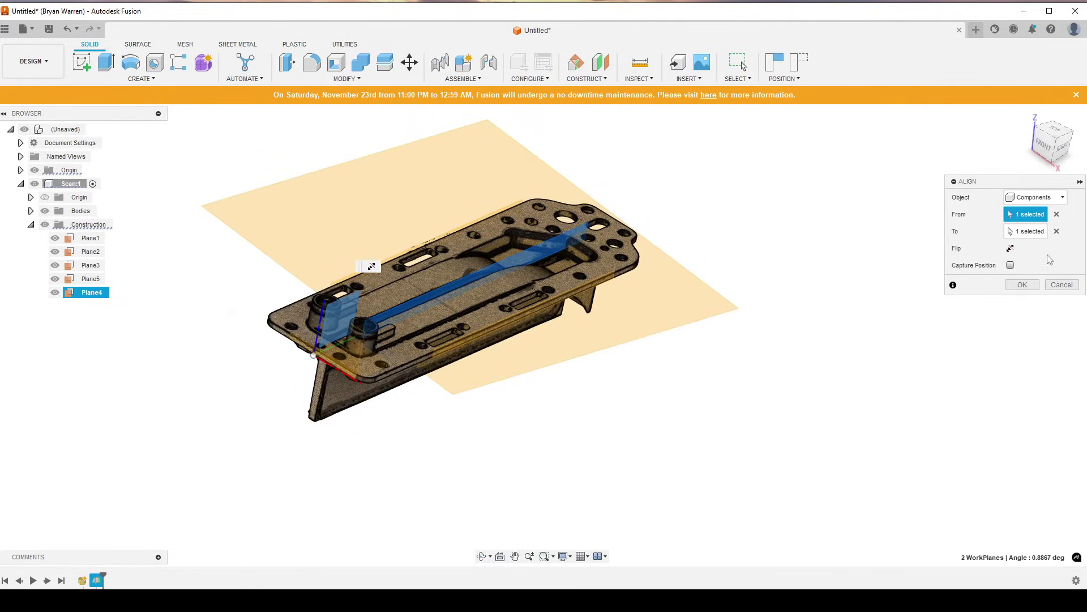
pyautogui.click(1022, 285)
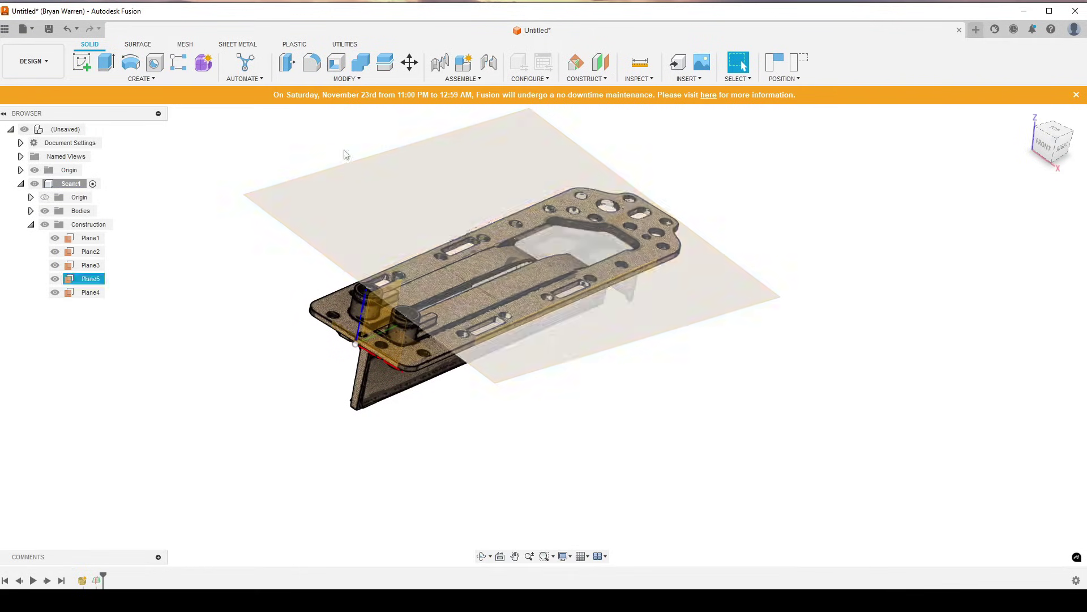
# Start a mesh section sketch with the scan body as the body and Plane5 as the section plane
pyautogui.click(180, 45)
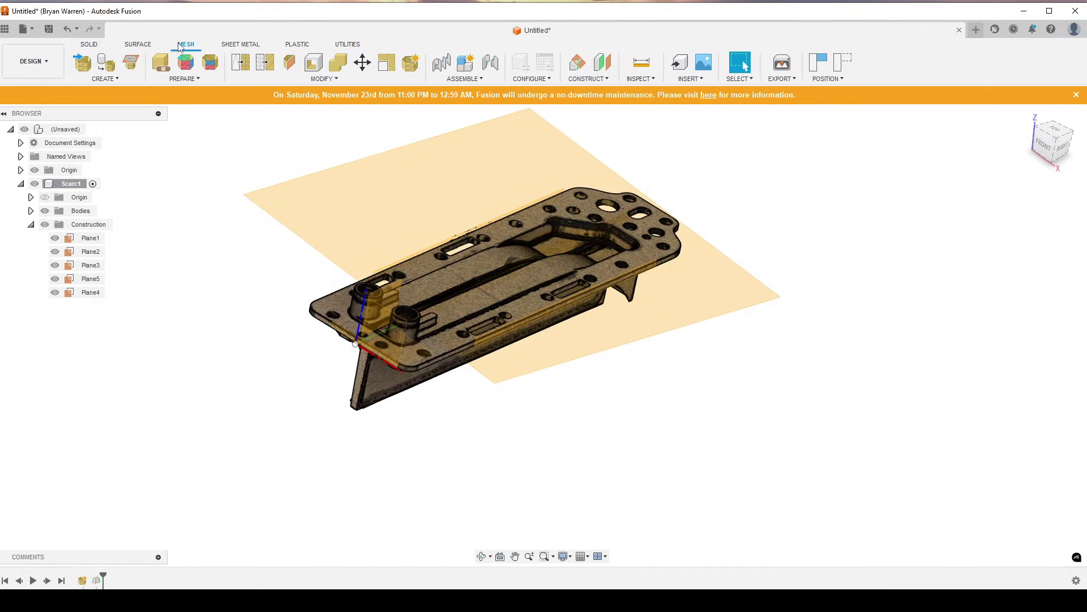
pyautogui.click(115, 81)
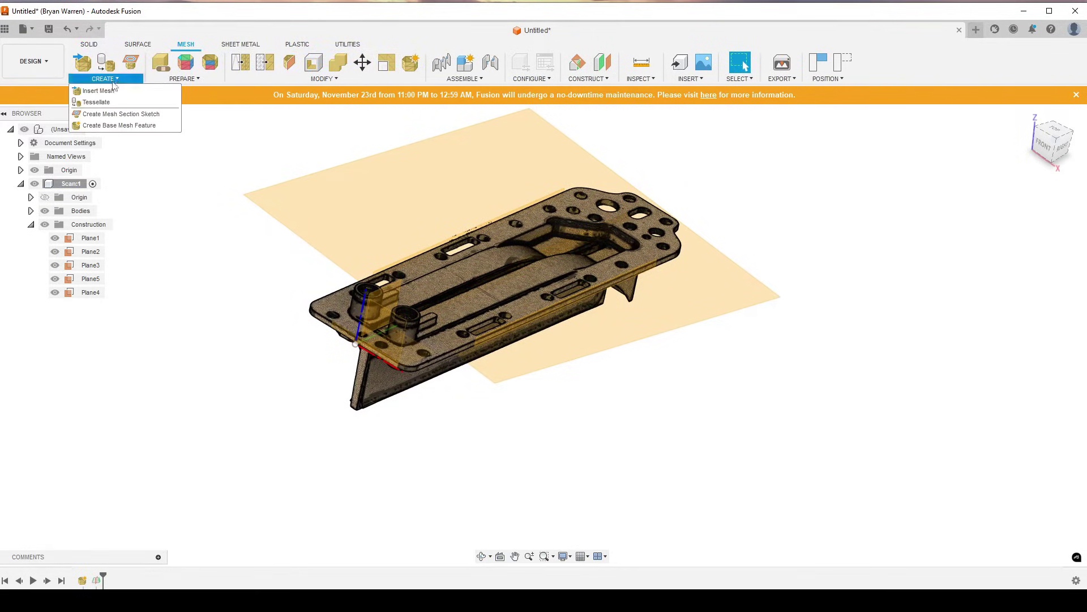
pyautogui.click(109, 115)
pyautogui.click(640, 321)
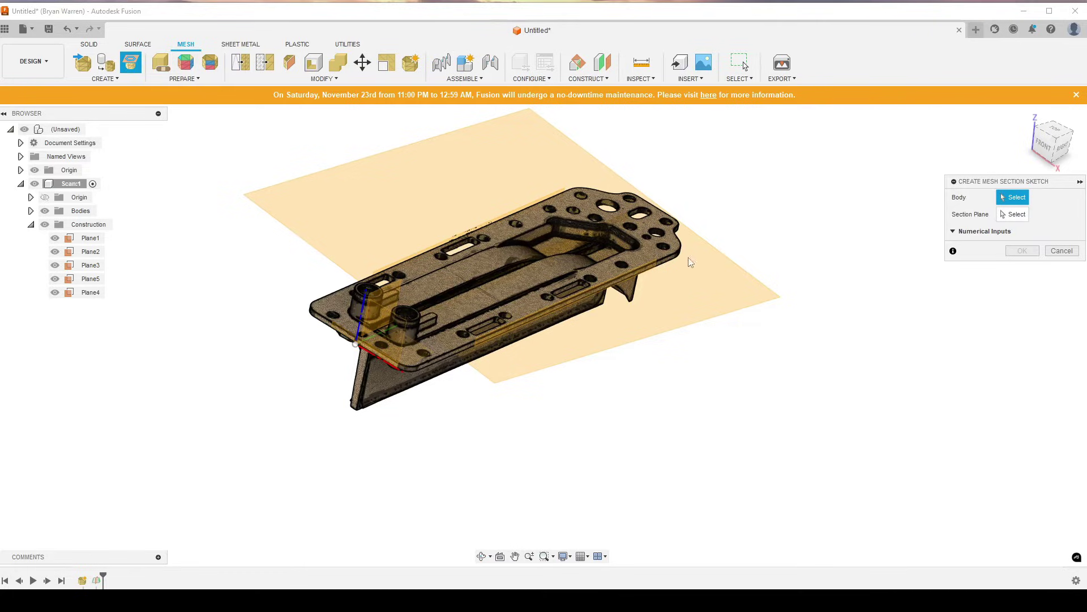
pyautogui.click(664, 256)
pyautogui.click(647, 275)
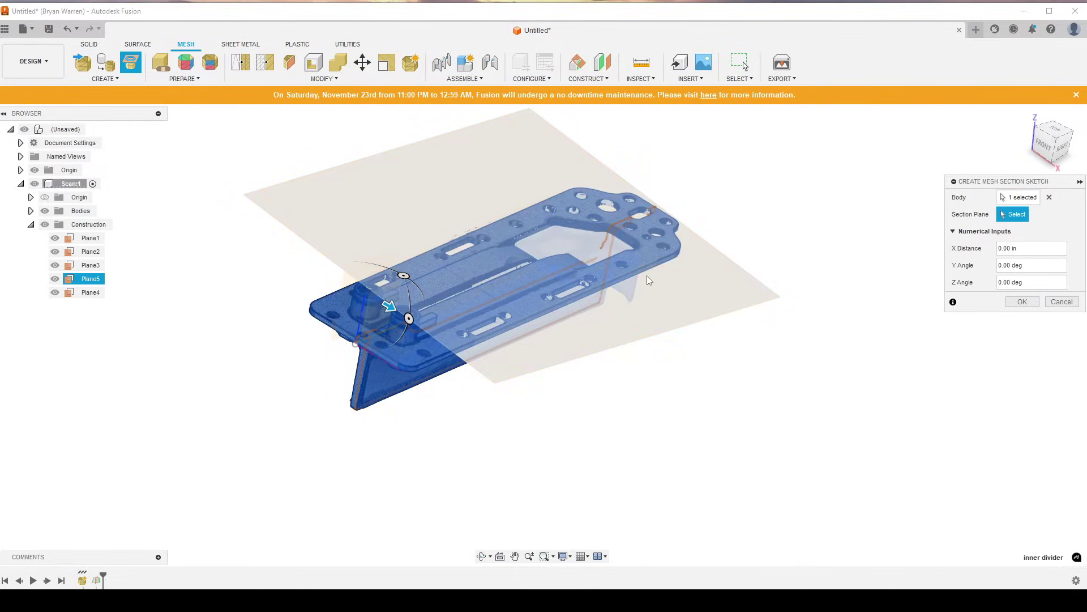
pyautogui.click(665, 304)
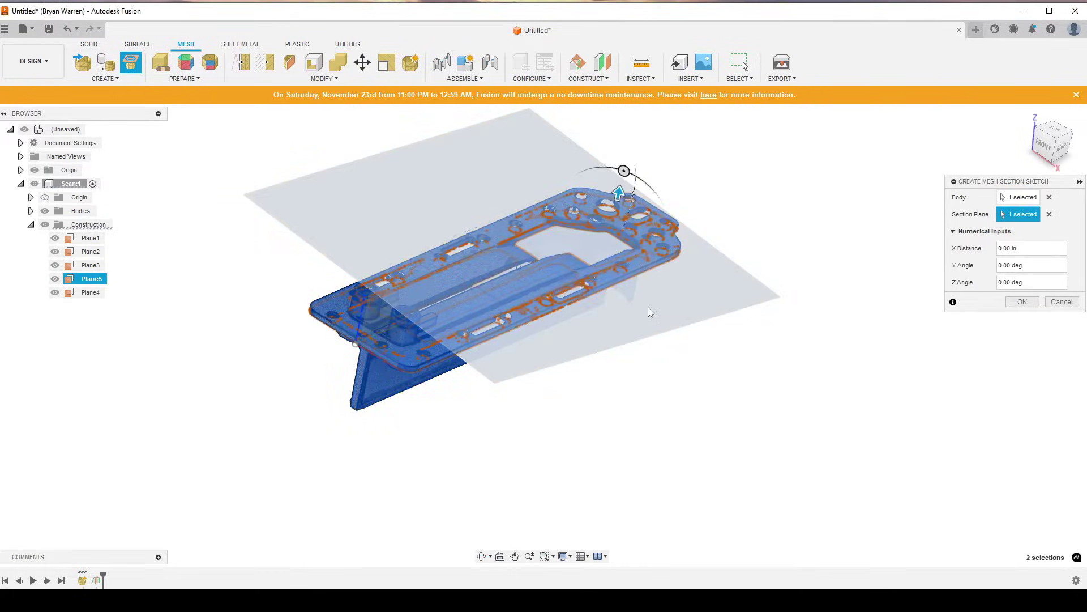